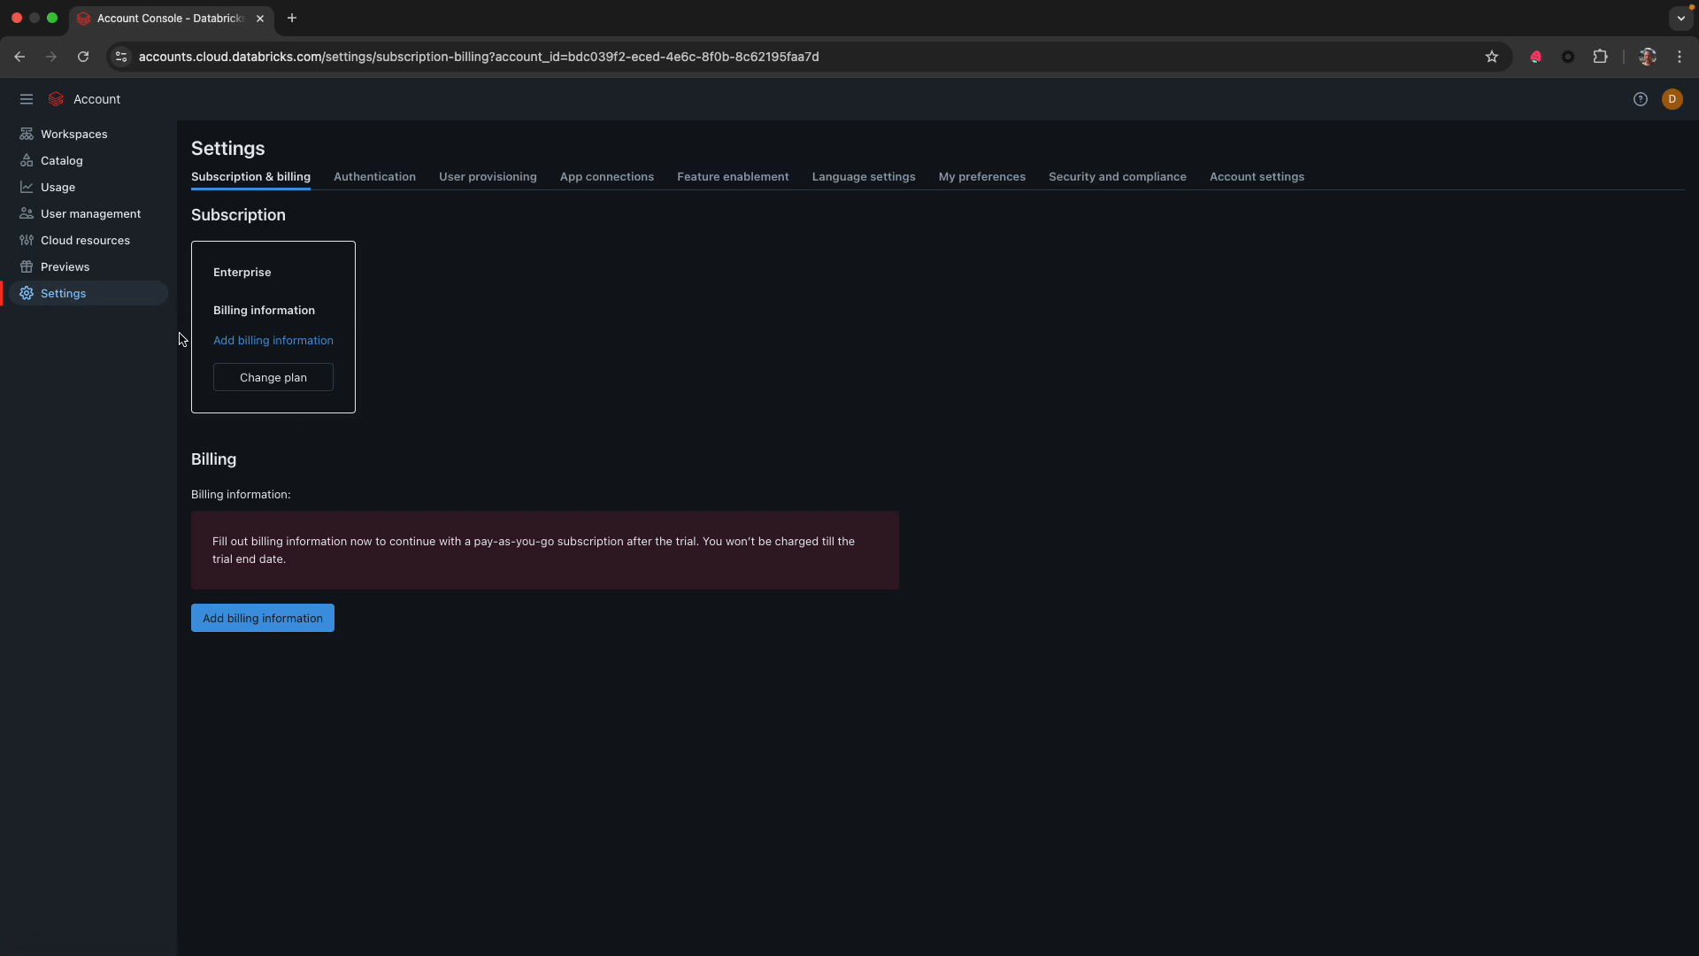
Review the account's subscription plan options and leave the plan selection without changing it.
click(274, 378)
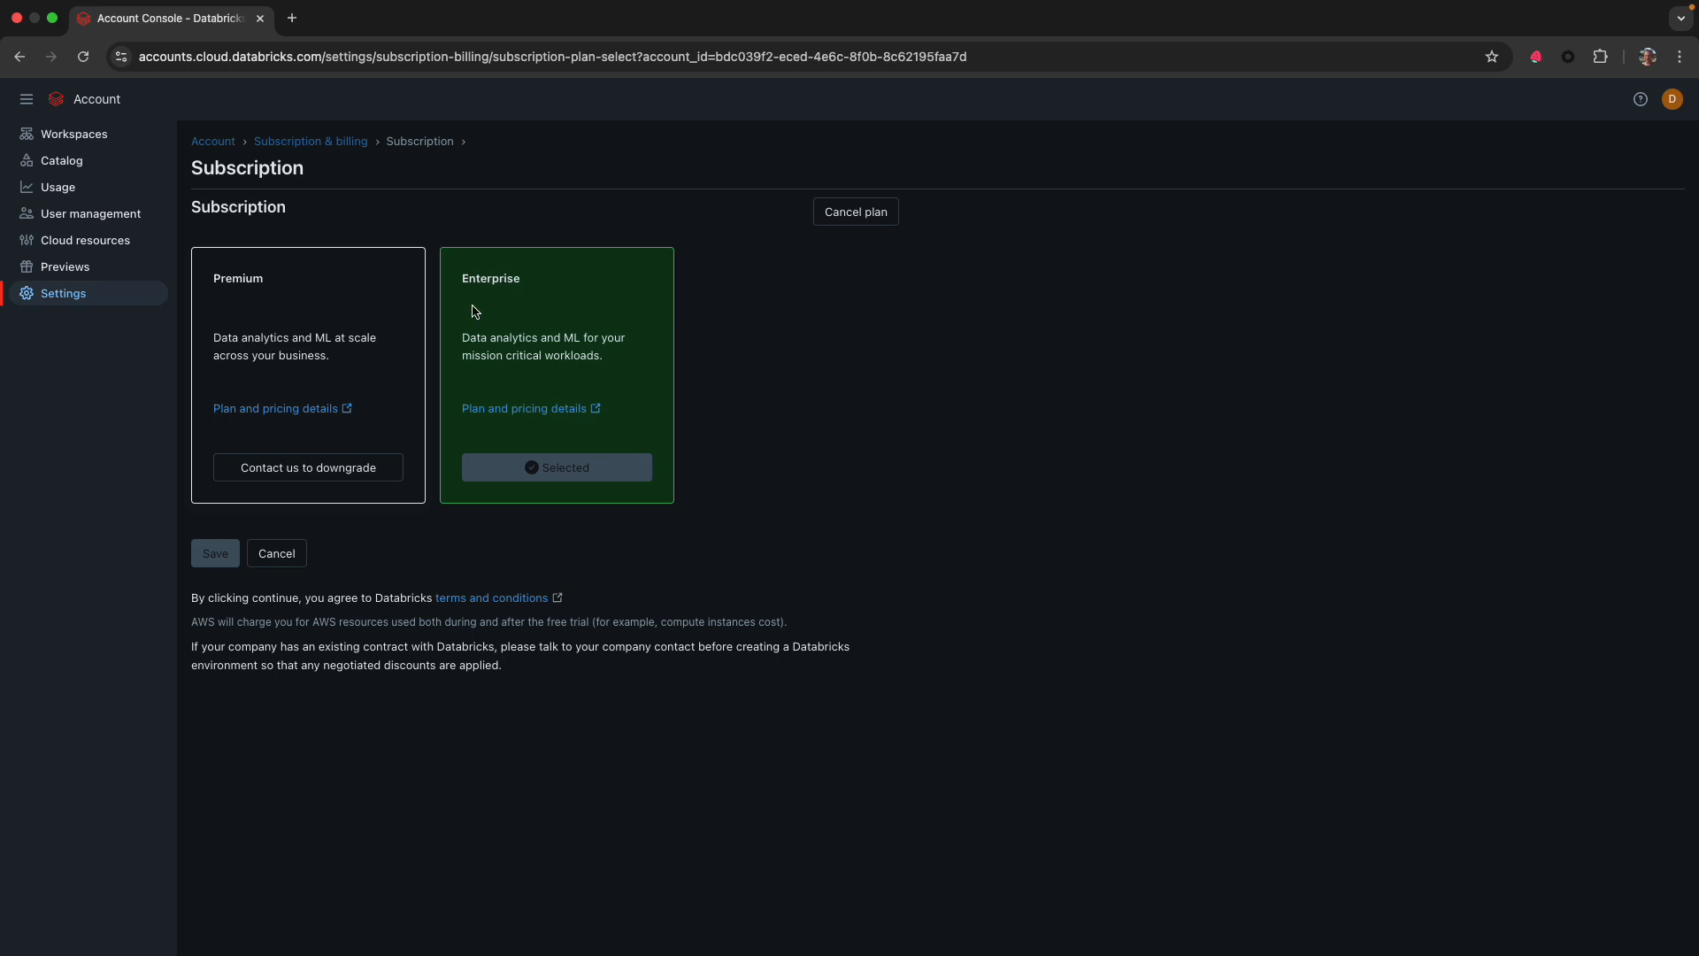
click(274, 553)
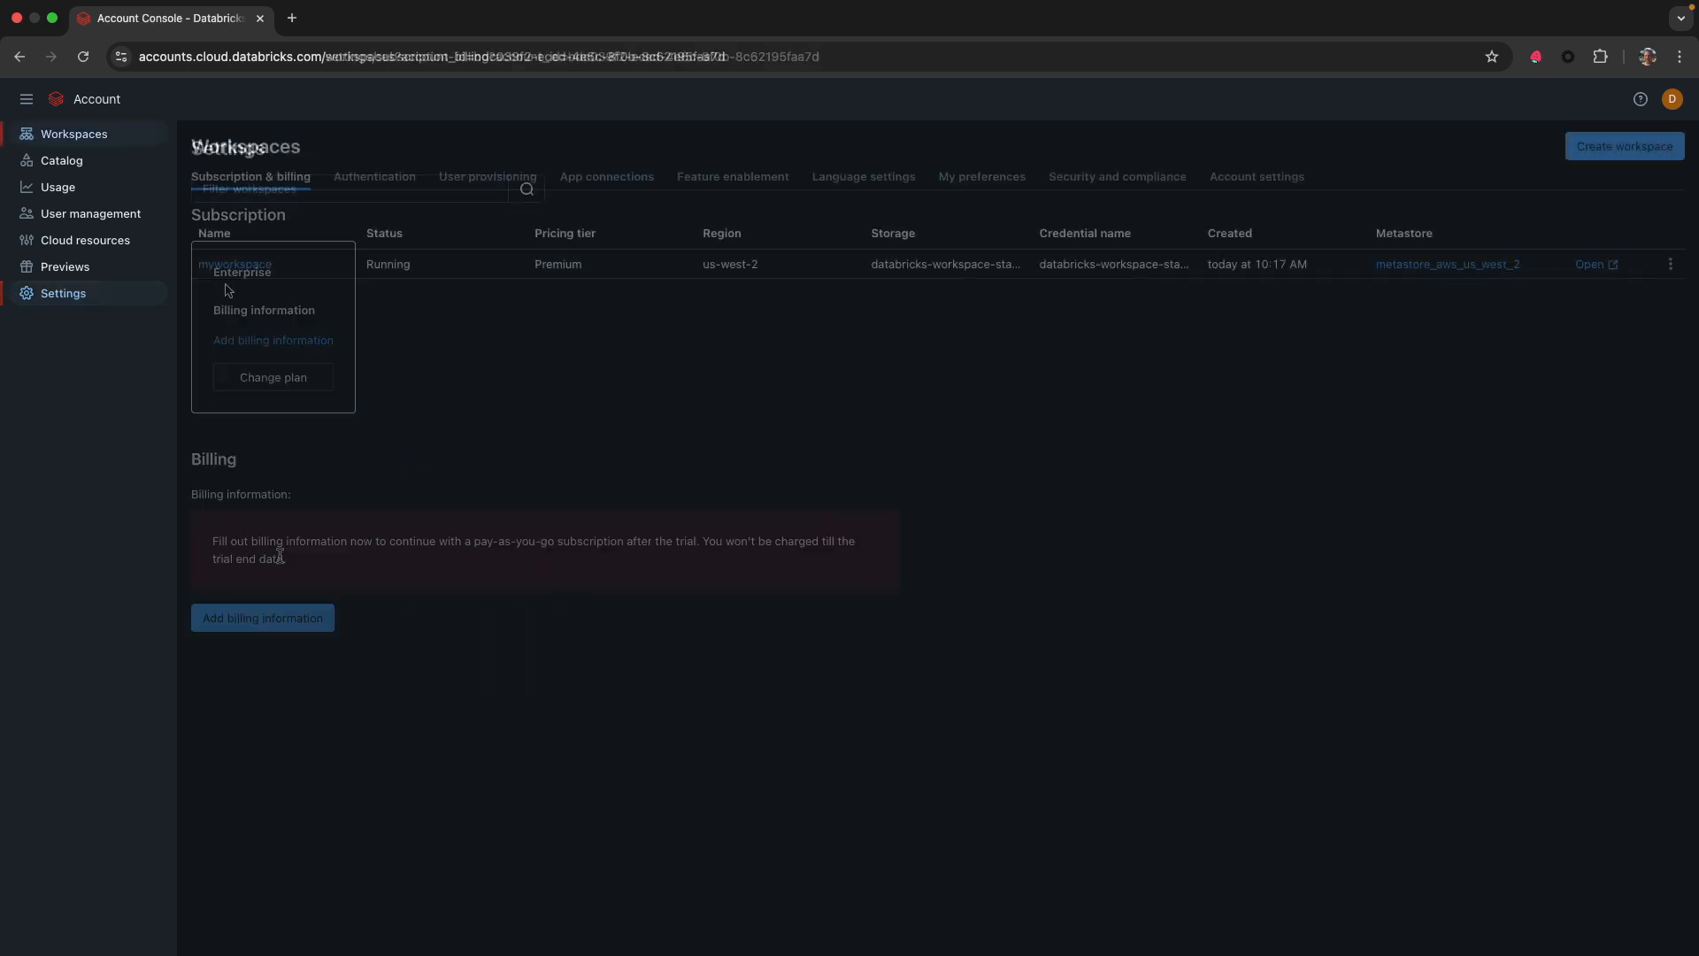
Create a Quickstart workspace named trainingworkspace and launch its setup in AWS CloudFormation.
click(1597, 149)
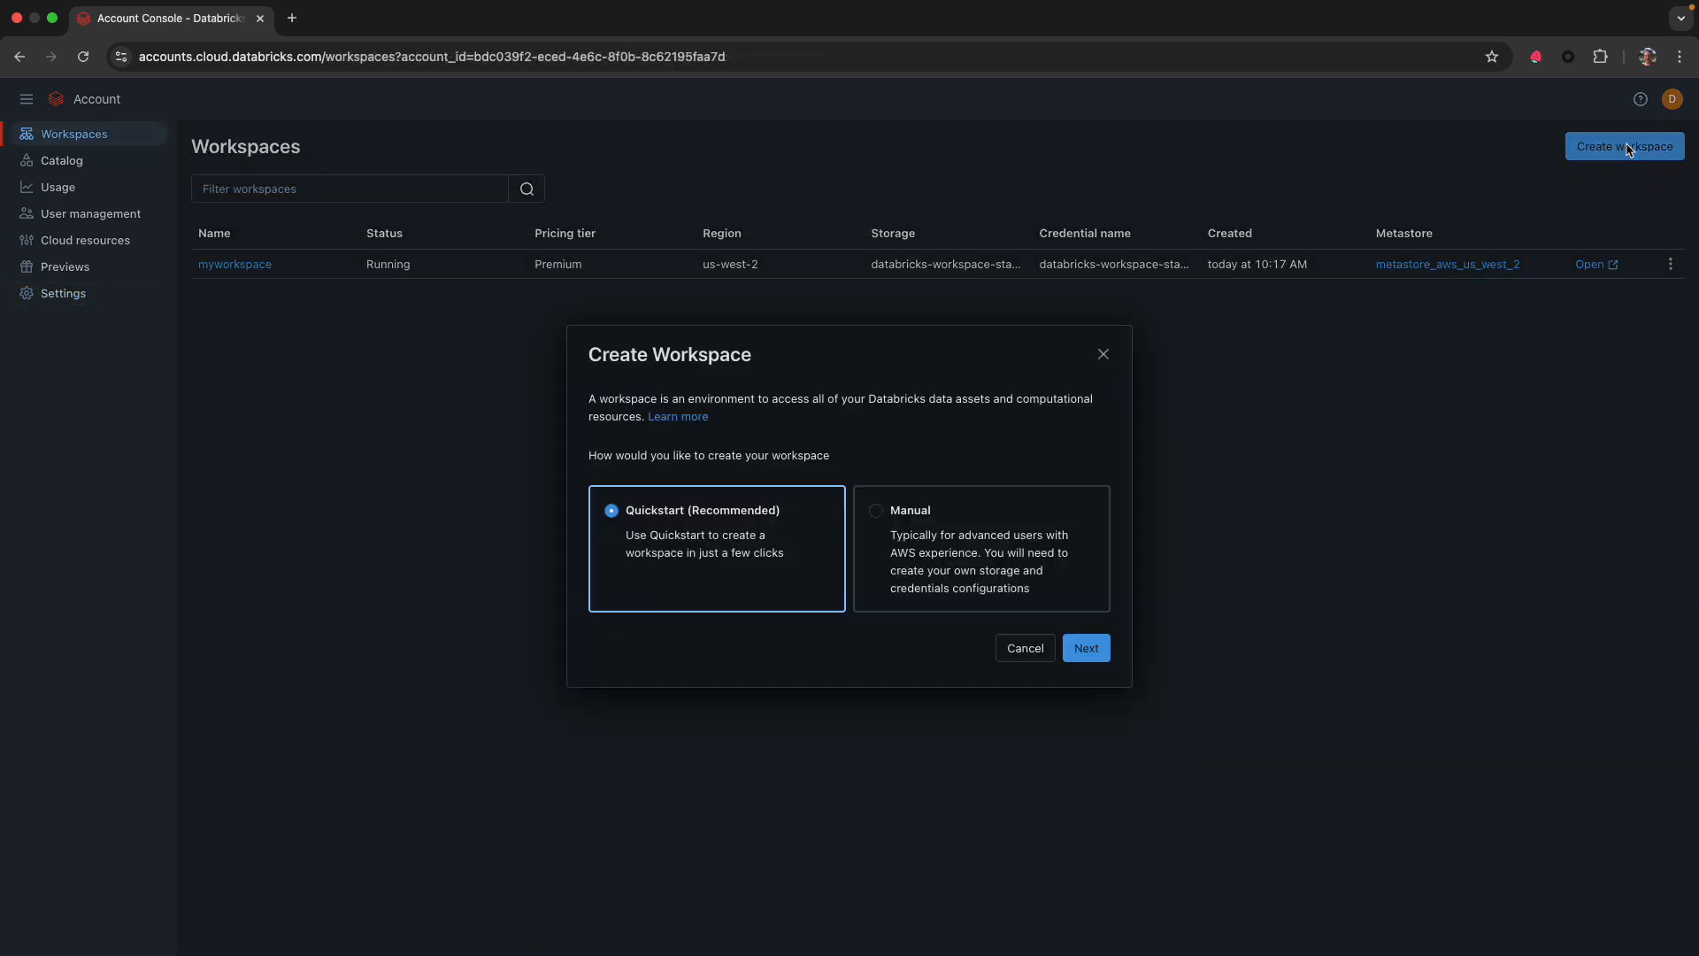
click(1085, 647)
click(749, 513)
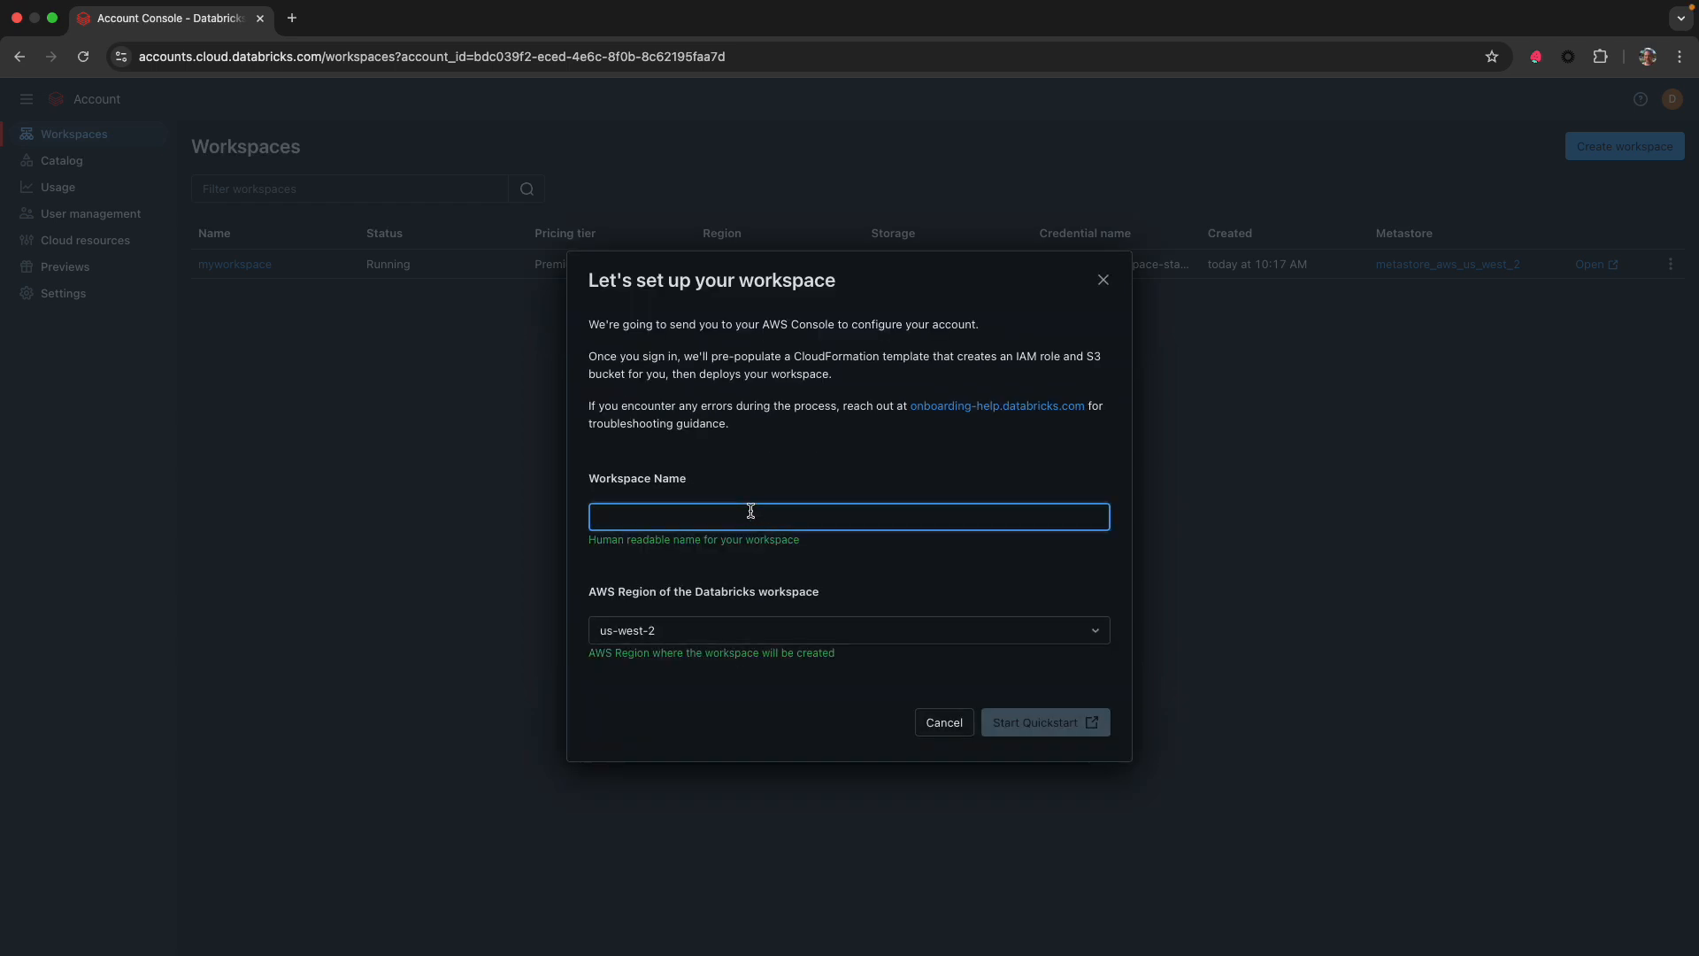
text(trainingwork)
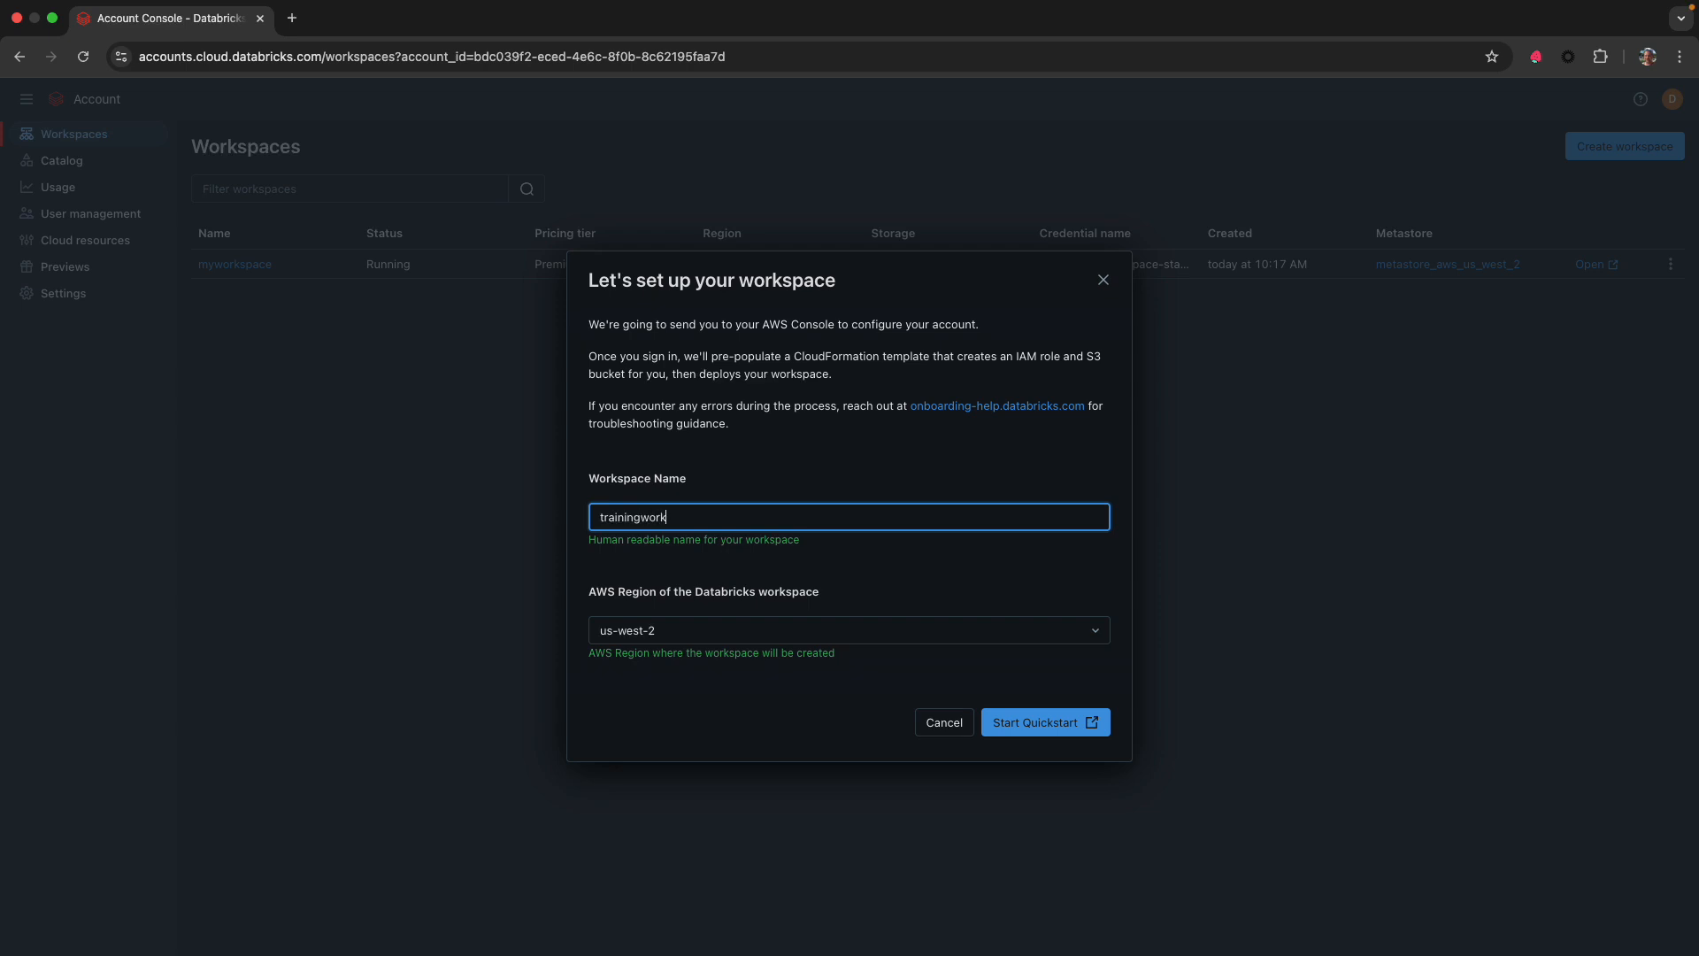
text(space)
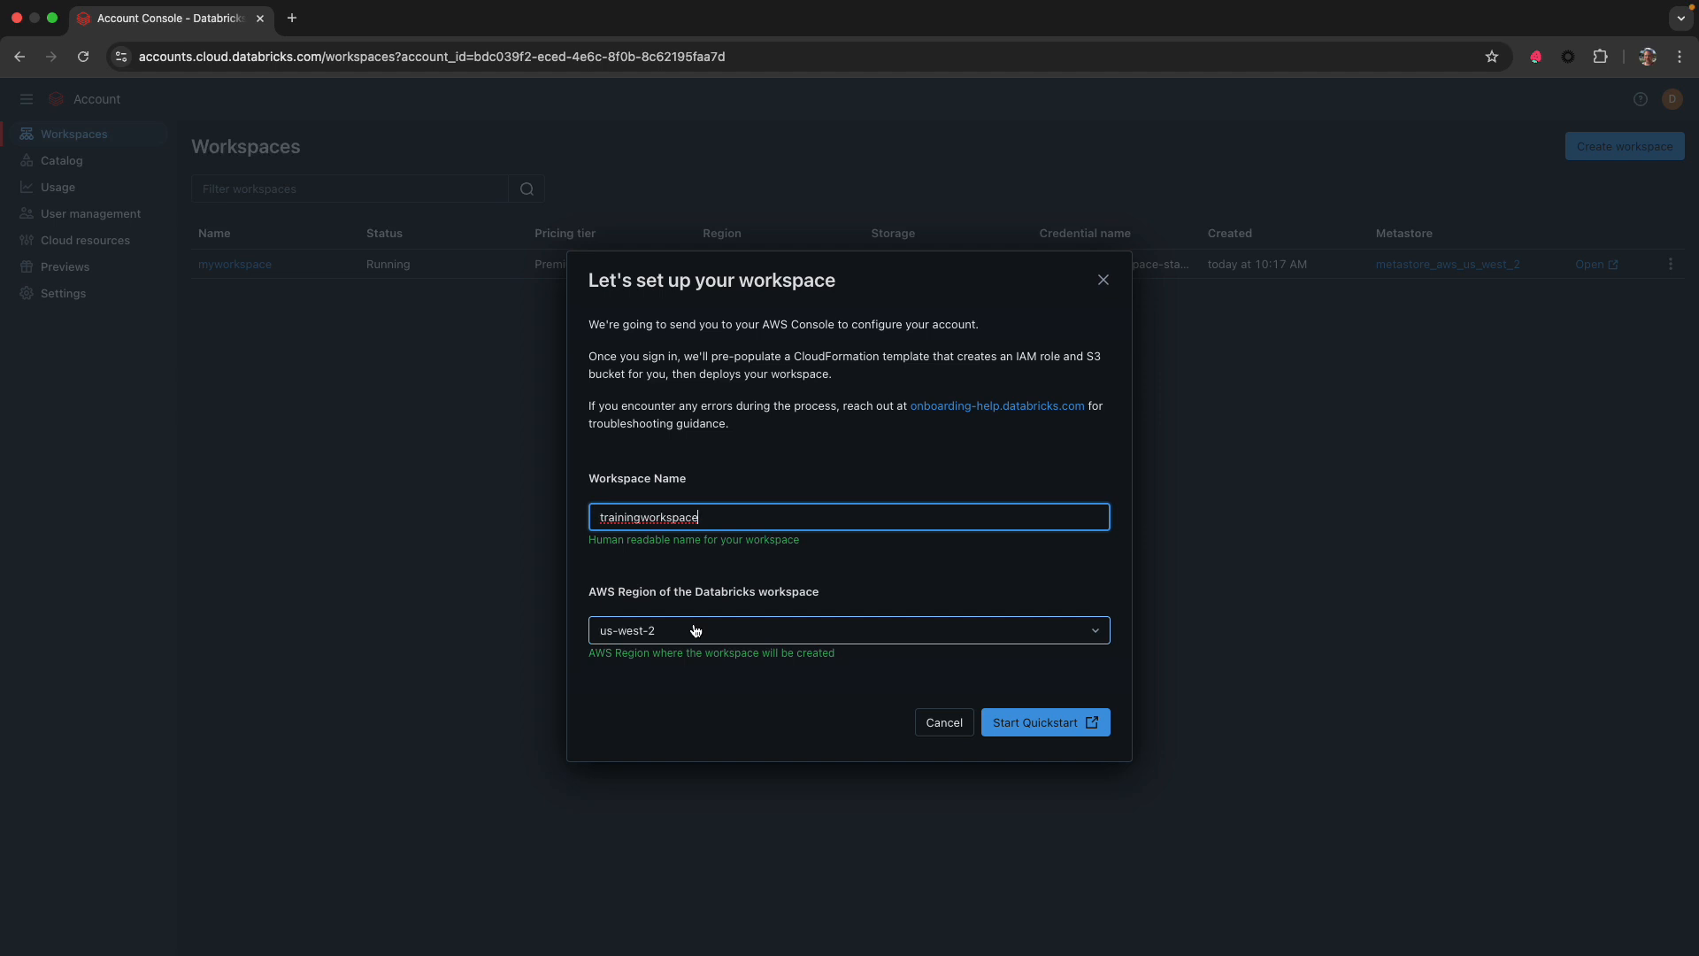
click(1043, 726)
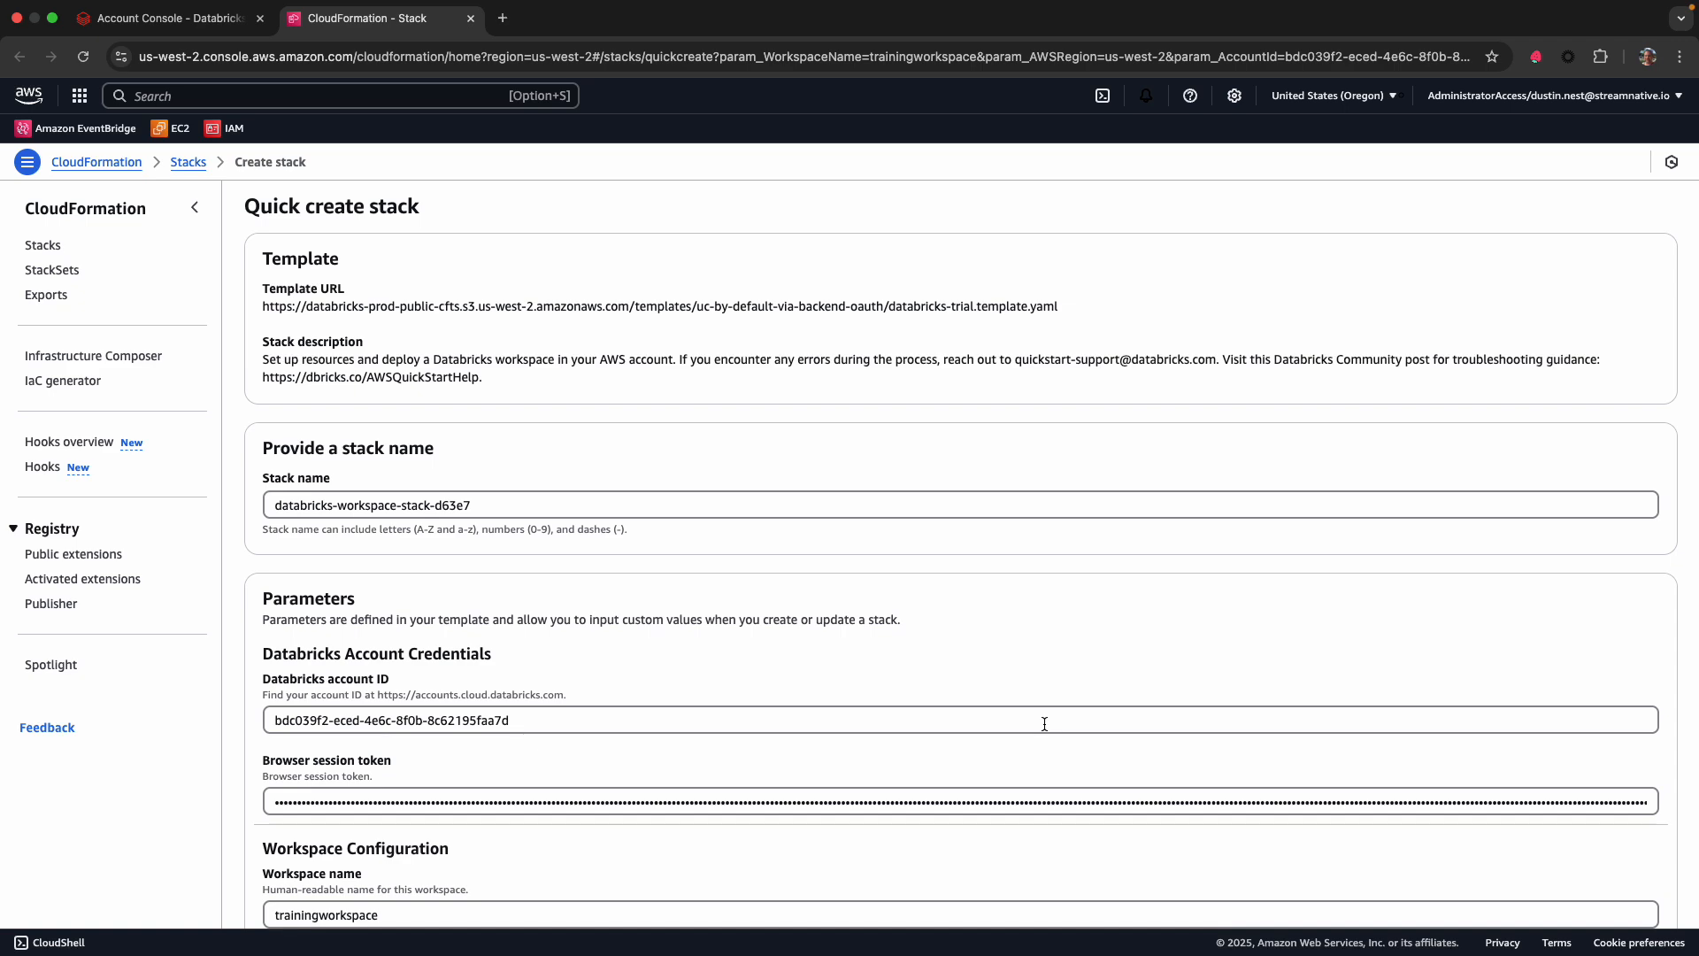
Acknowledge that CloudFormation might create IAM resources with custom names, and create the workspace stack.
scroll(1045, 724, down, 5)
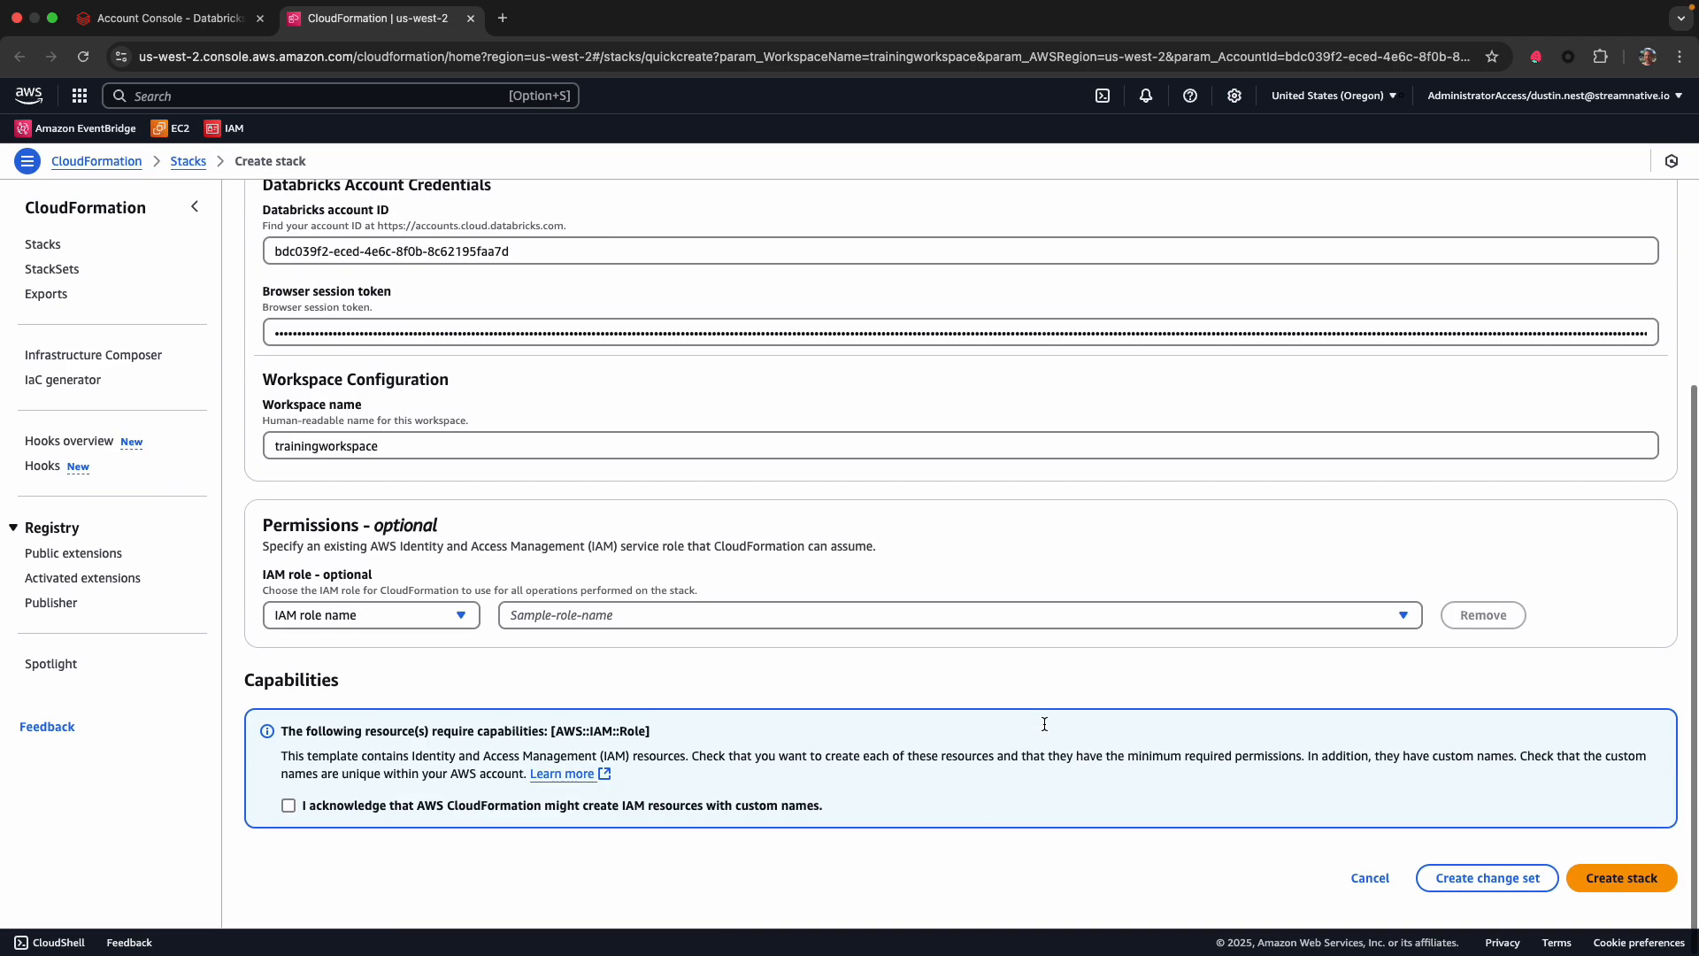
click(1637, 885)
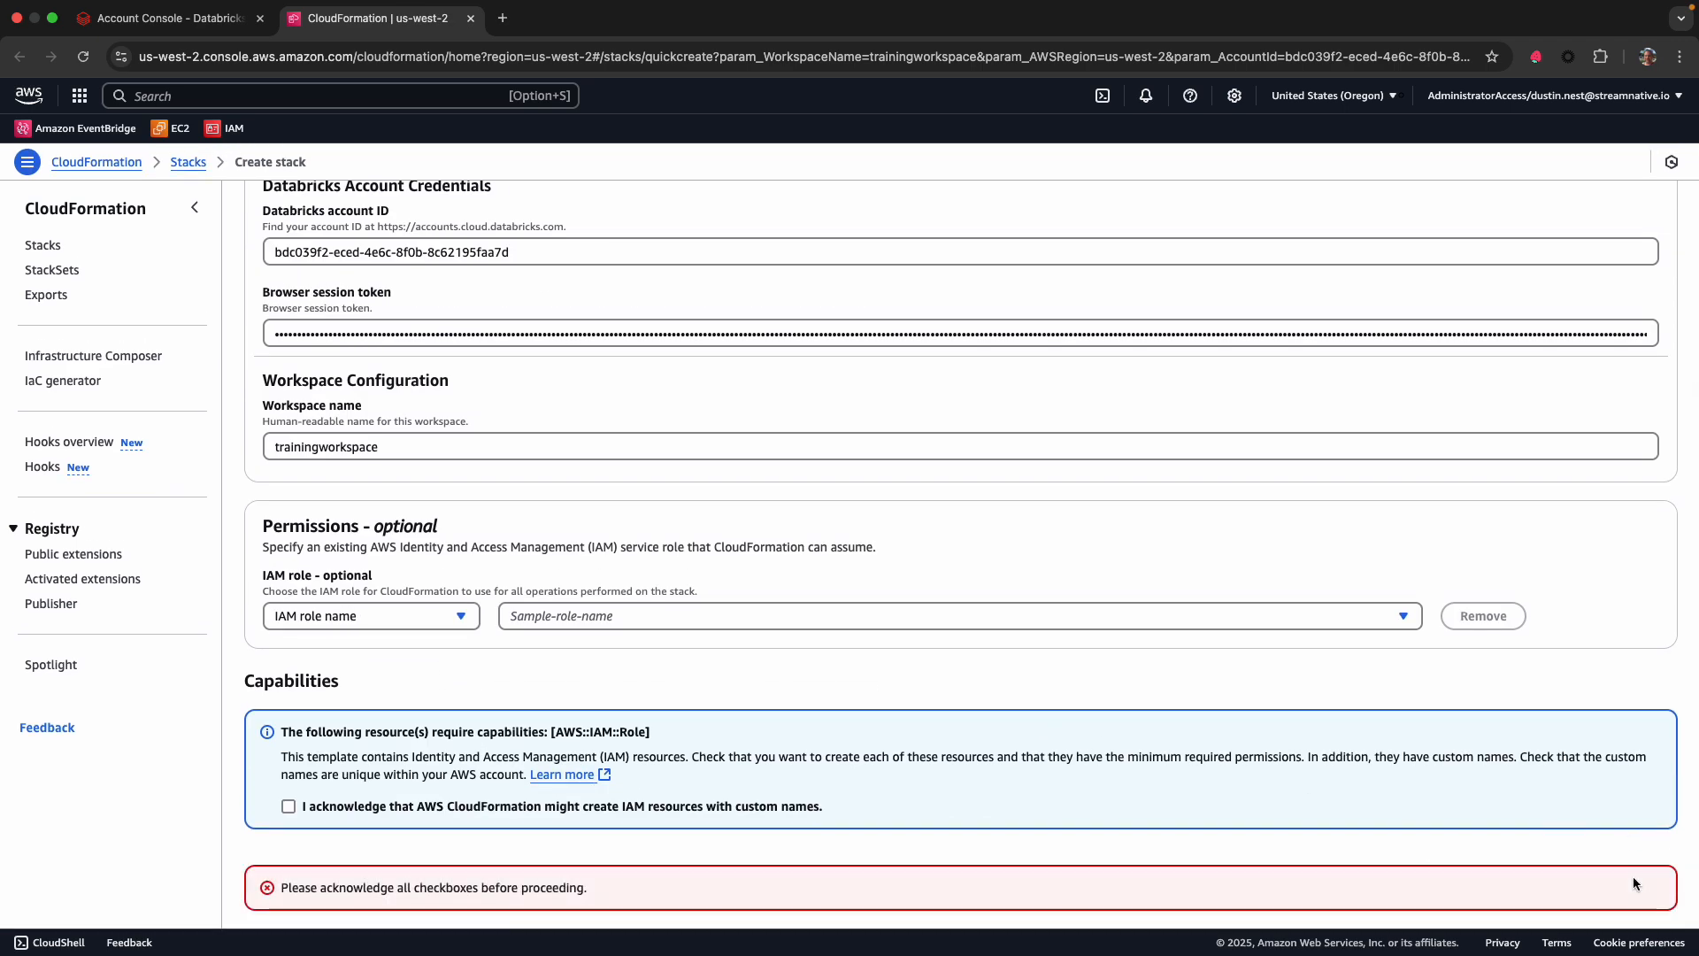
click(289, 806)
click(1625, 881)
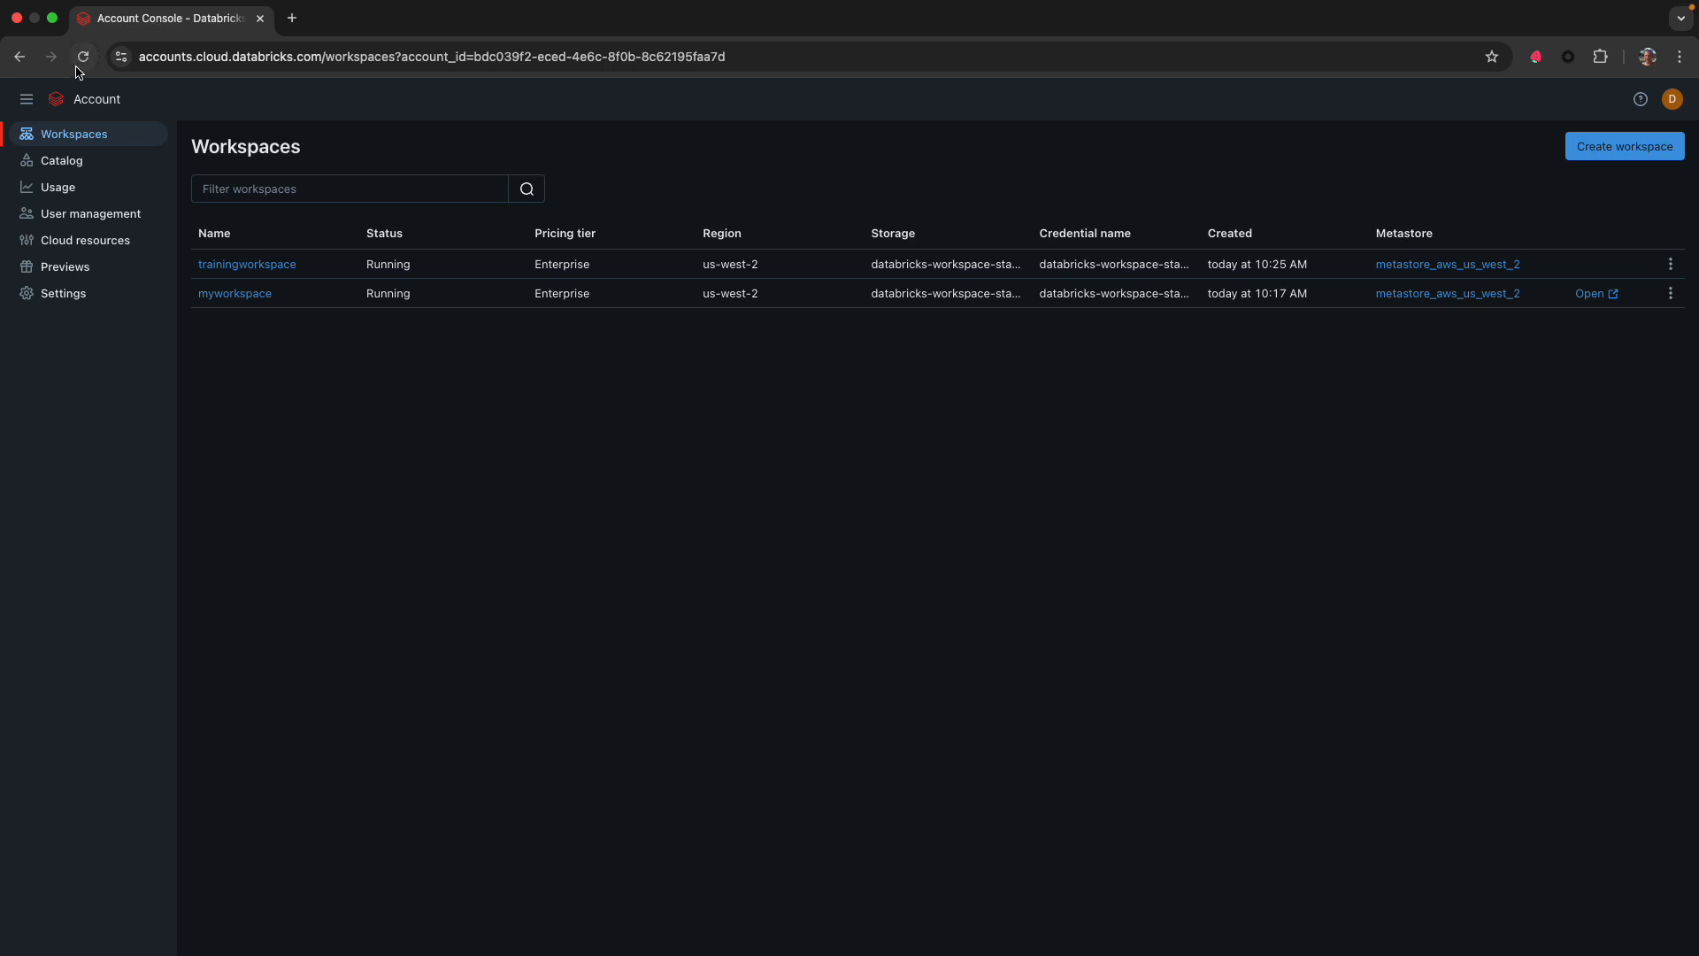
Refresh the account's workspace list and open trainingworkspace.
click(84, 58)
click(1589, 267)
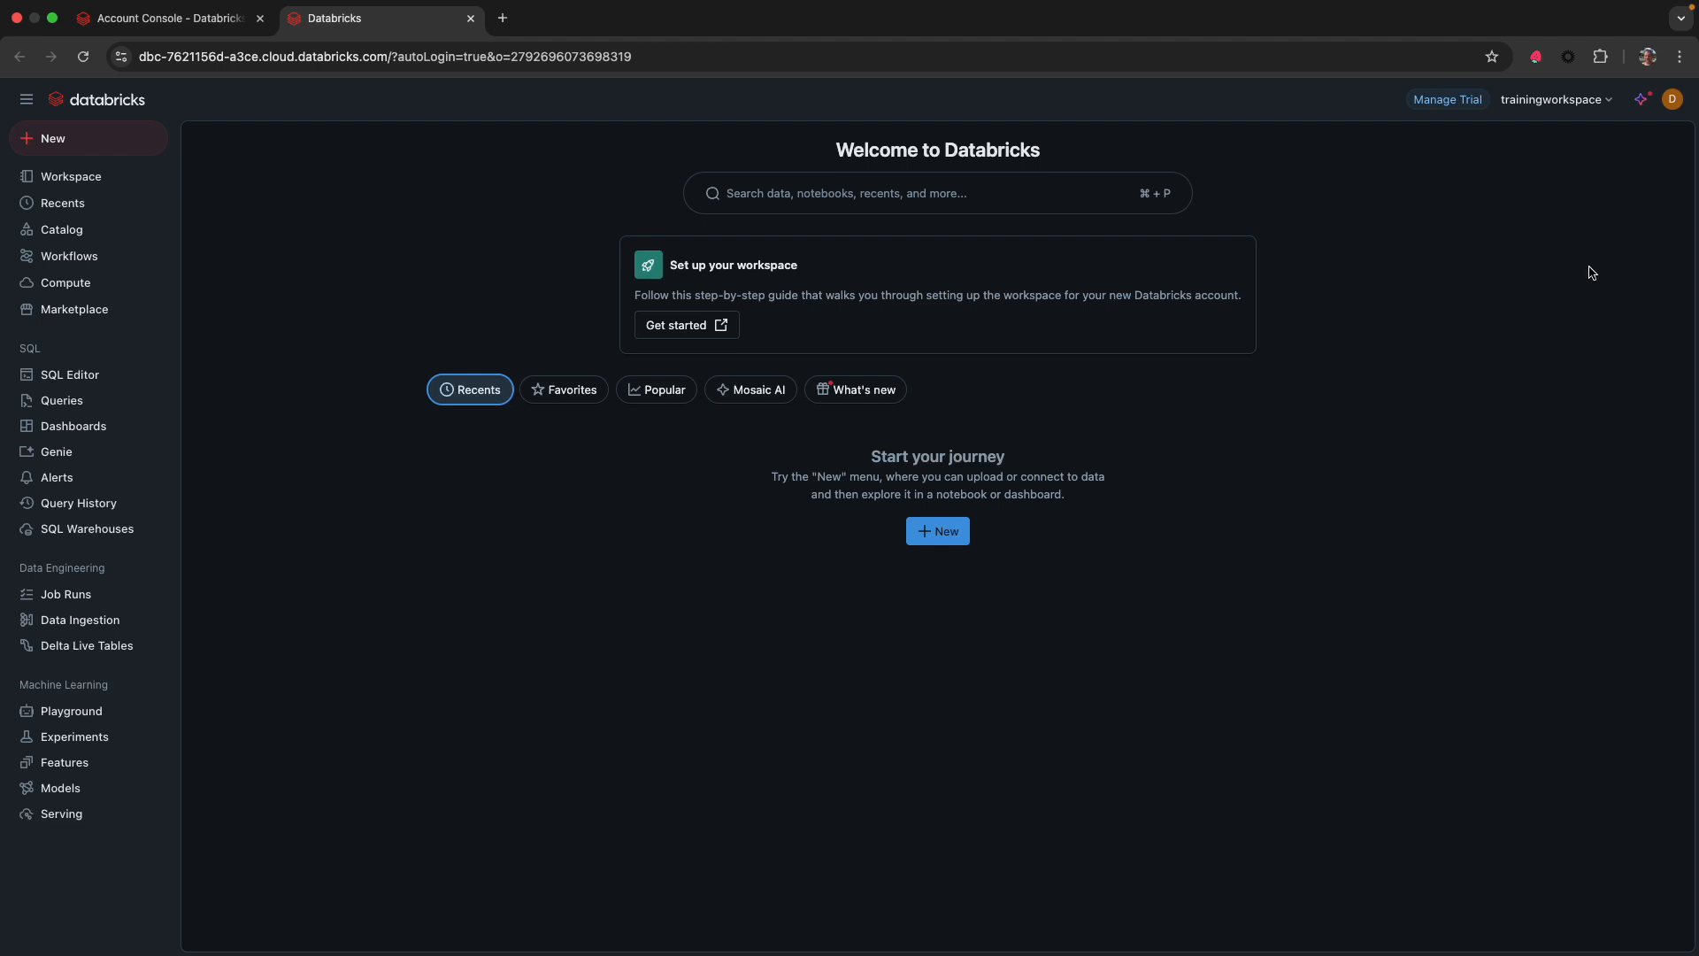
Generate an access token in the user's developer settings with comment "streamnative unity catalog integration" and a 90-day lifetime, and copy it.
click(1678, 103)
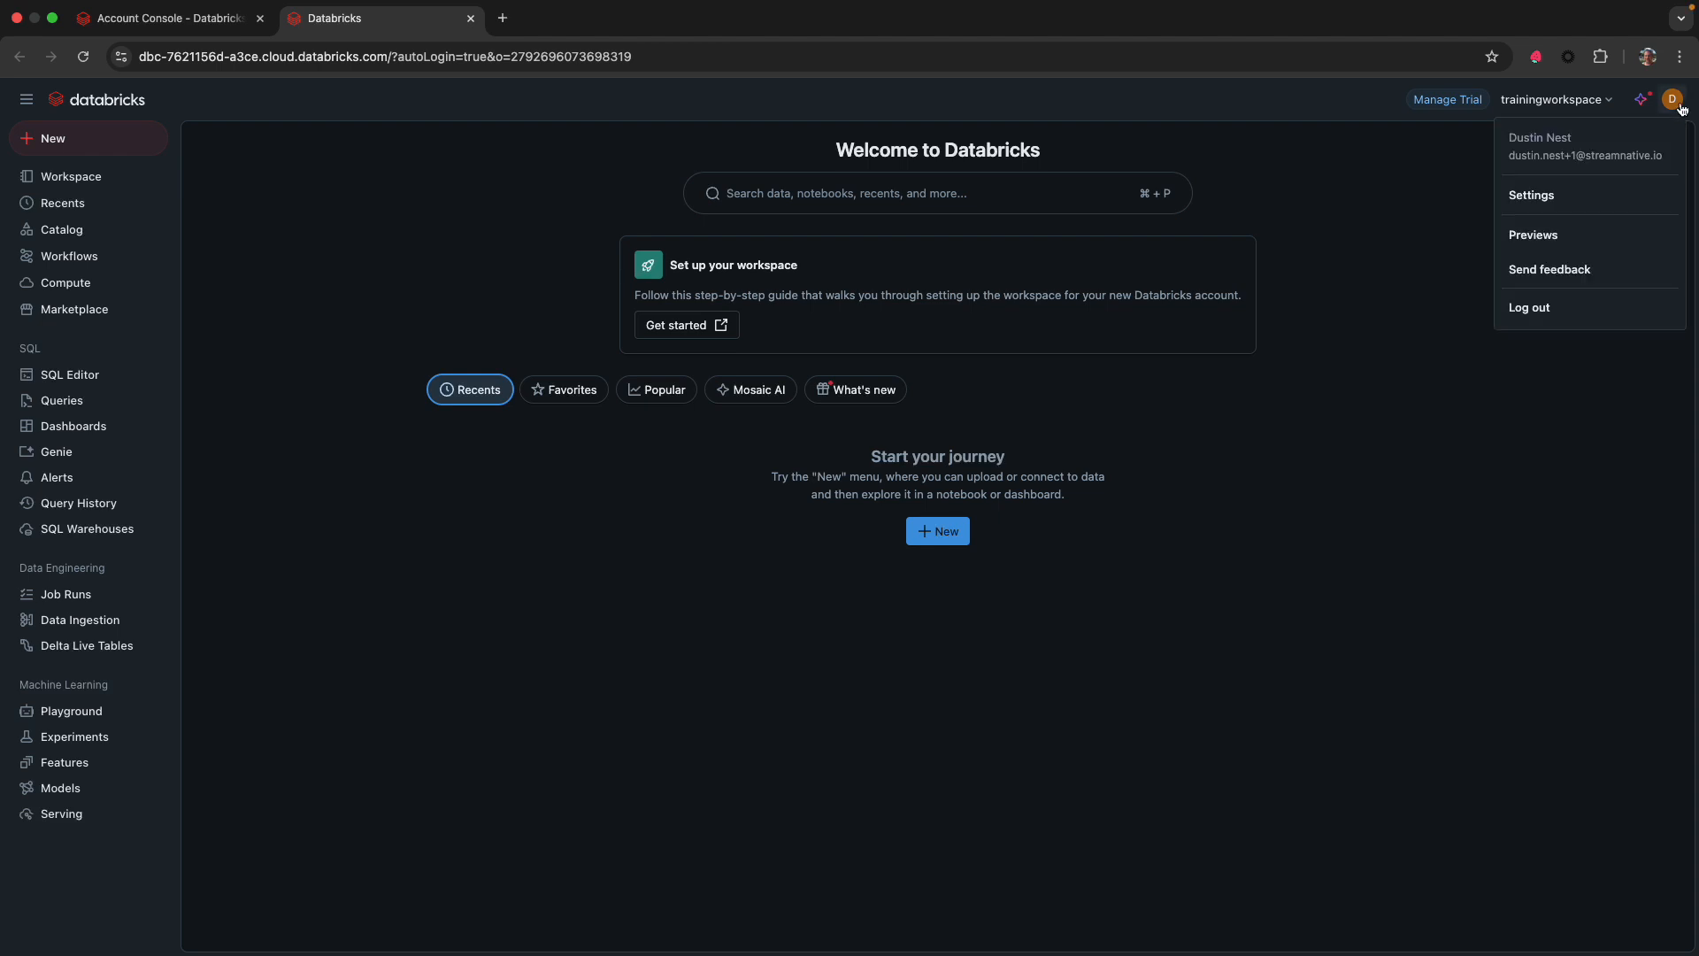
click(1550, 203)
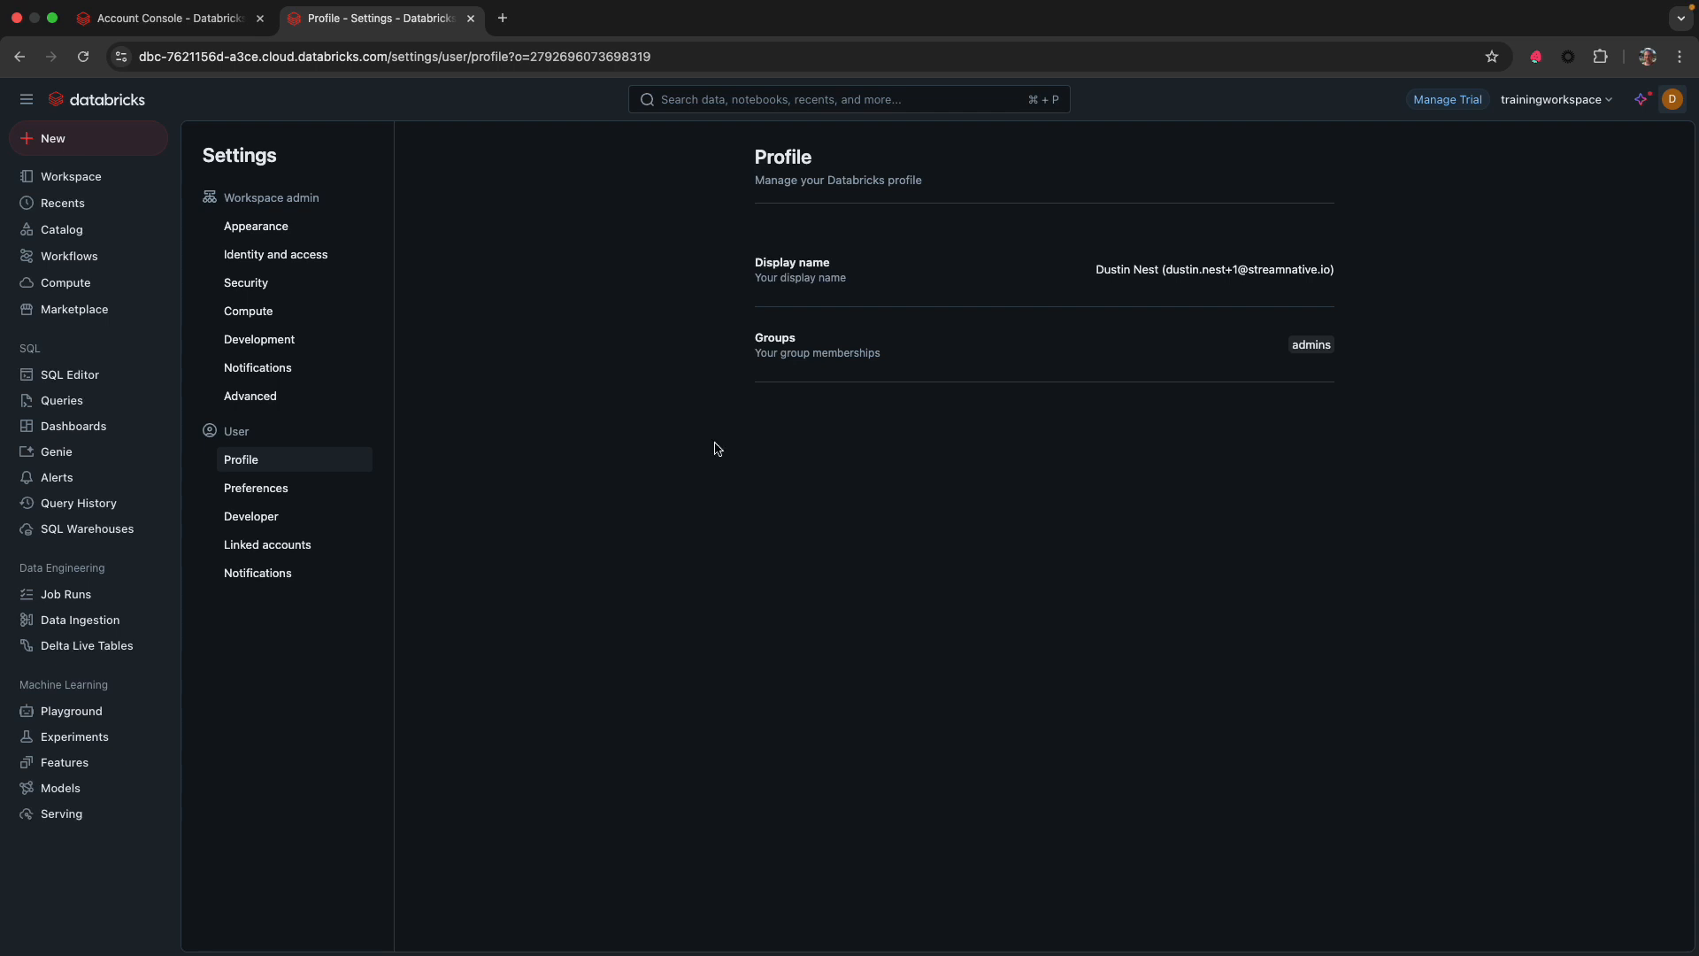
click(265, 519)
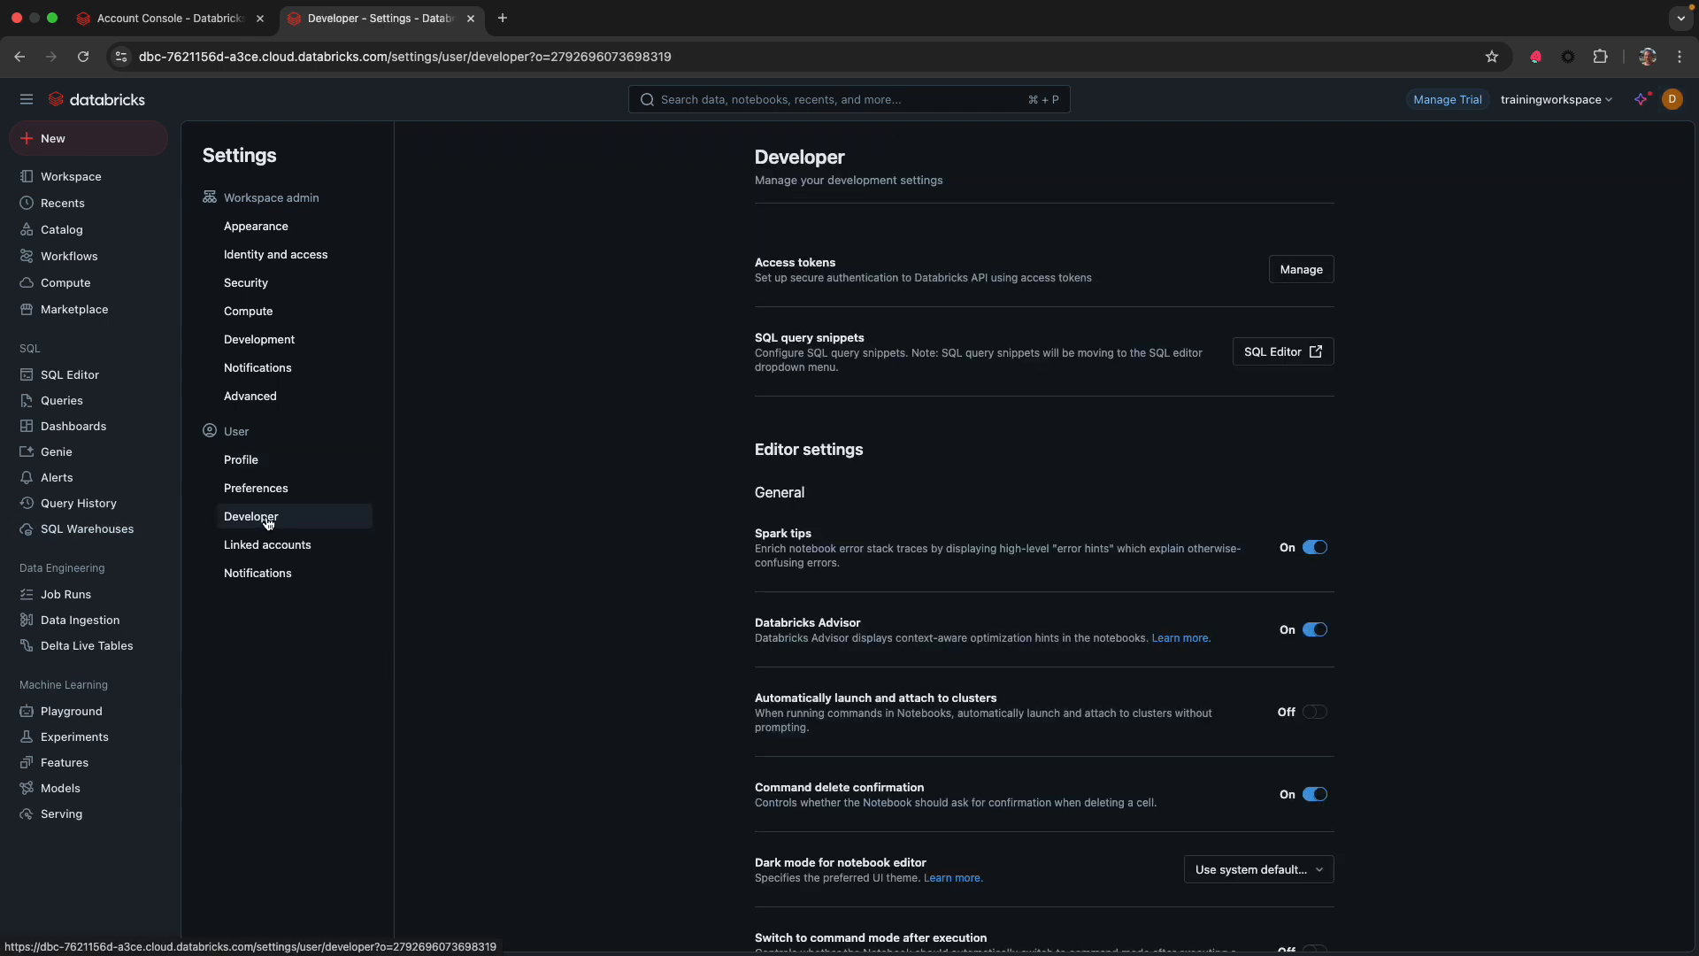
click(1299, 269)
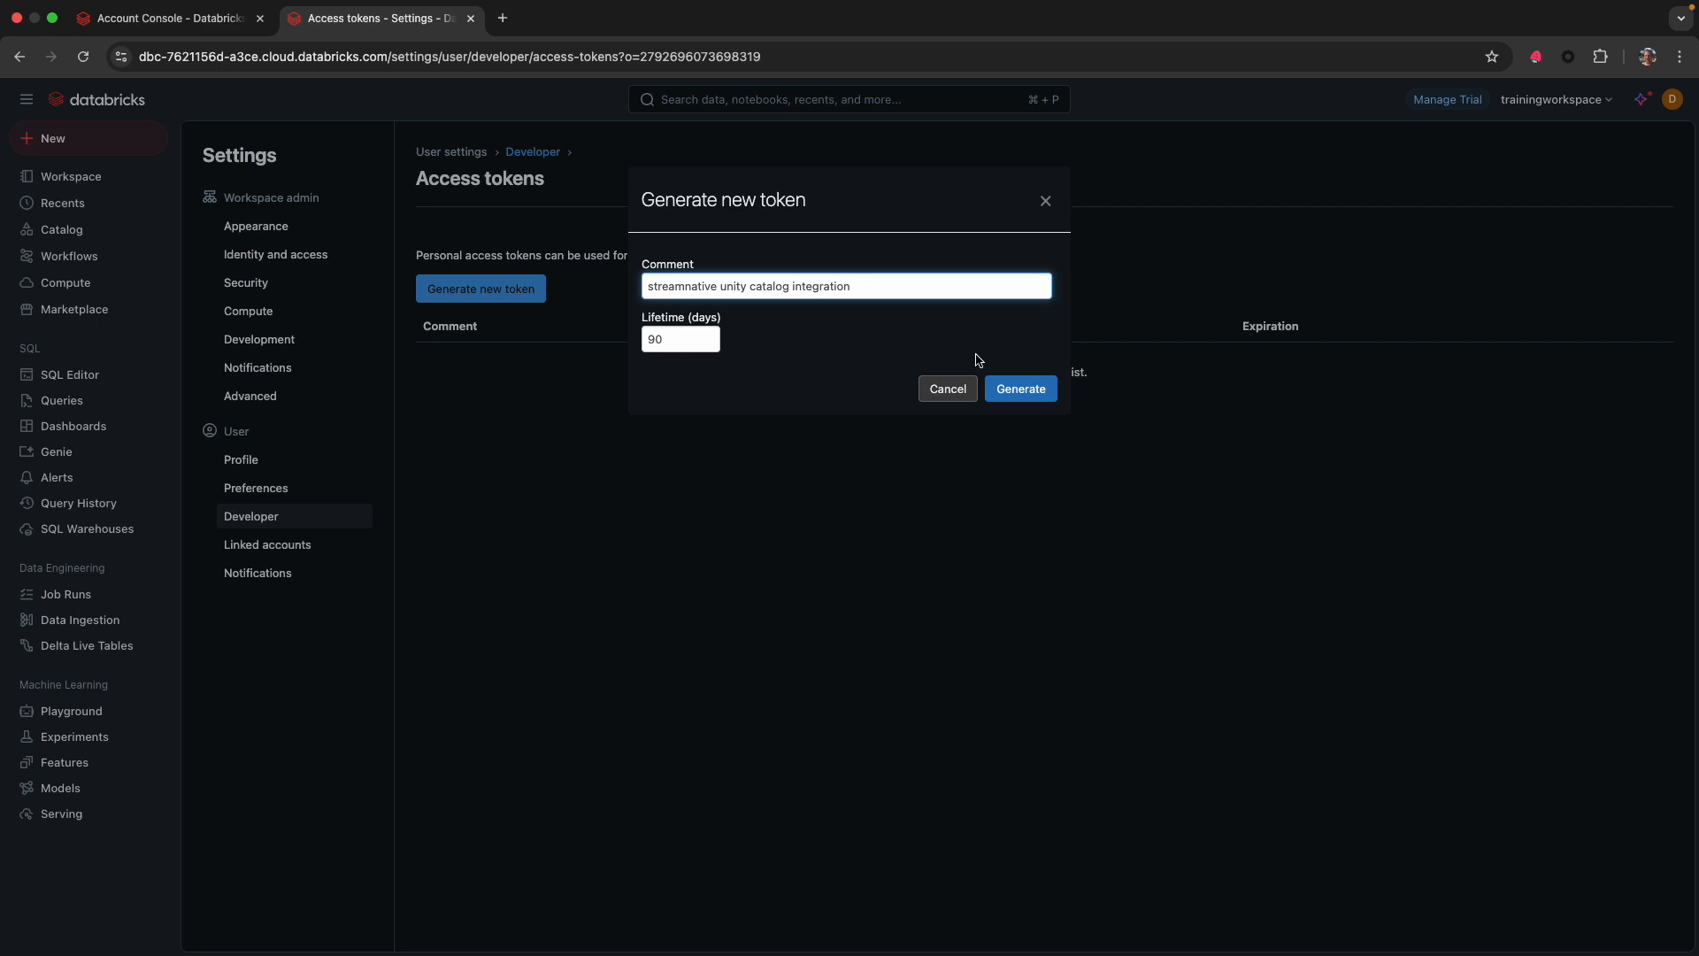
click(1010, 390)
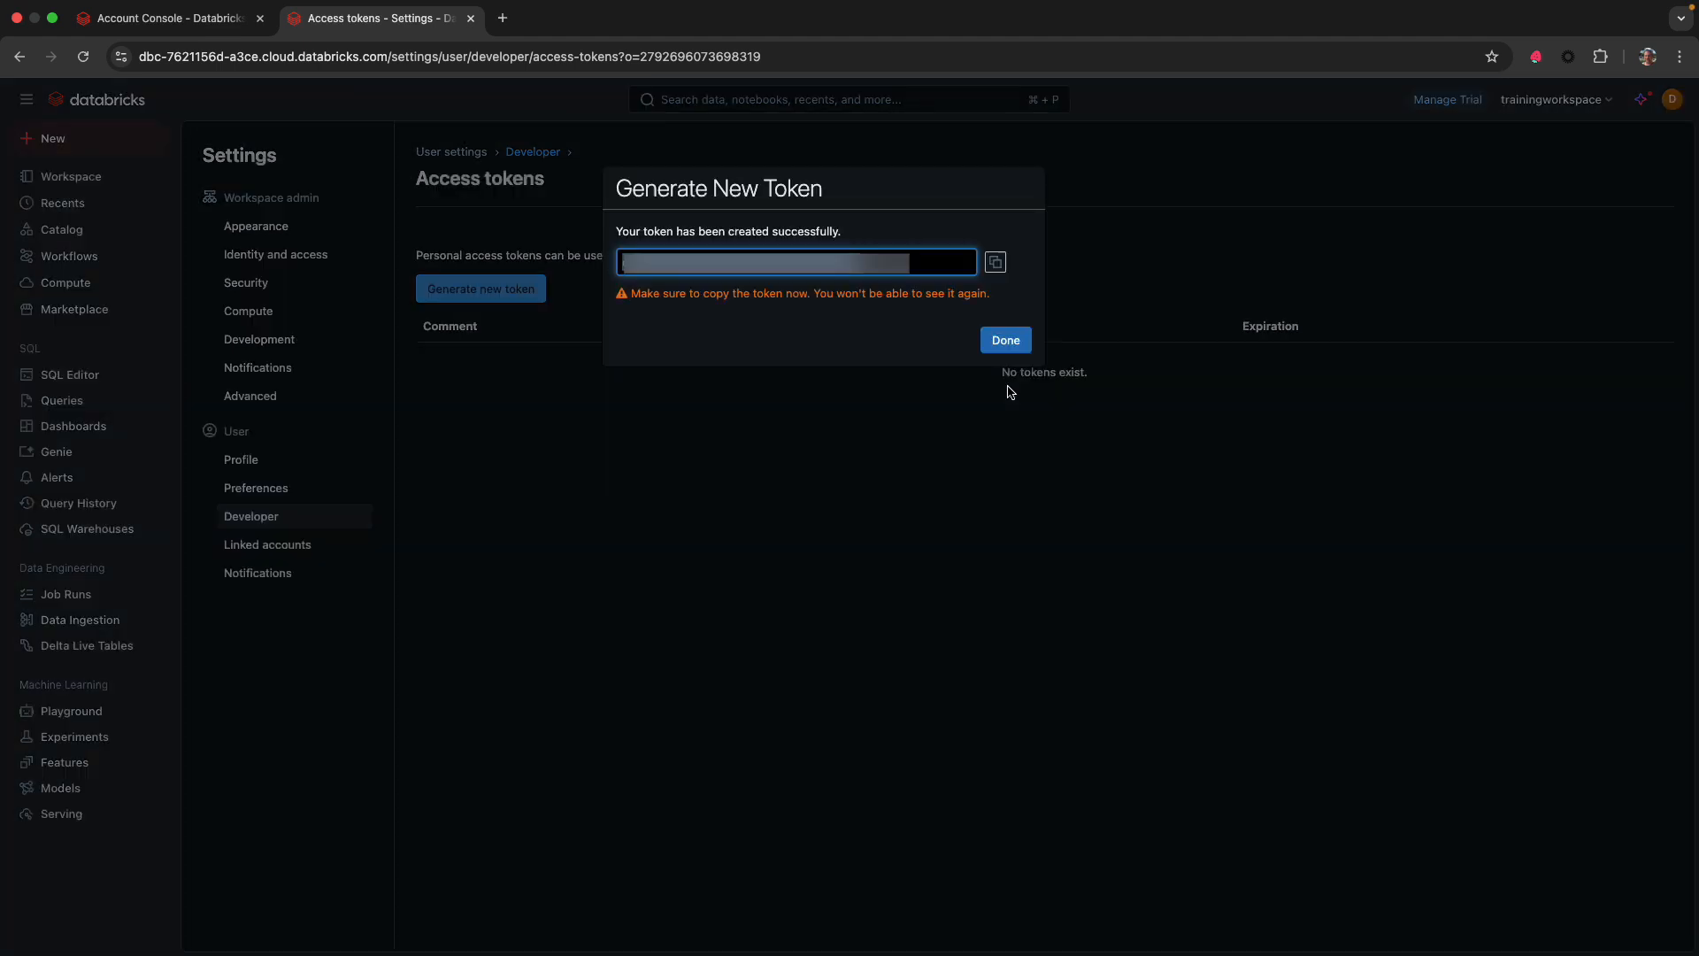
click(999, 266)
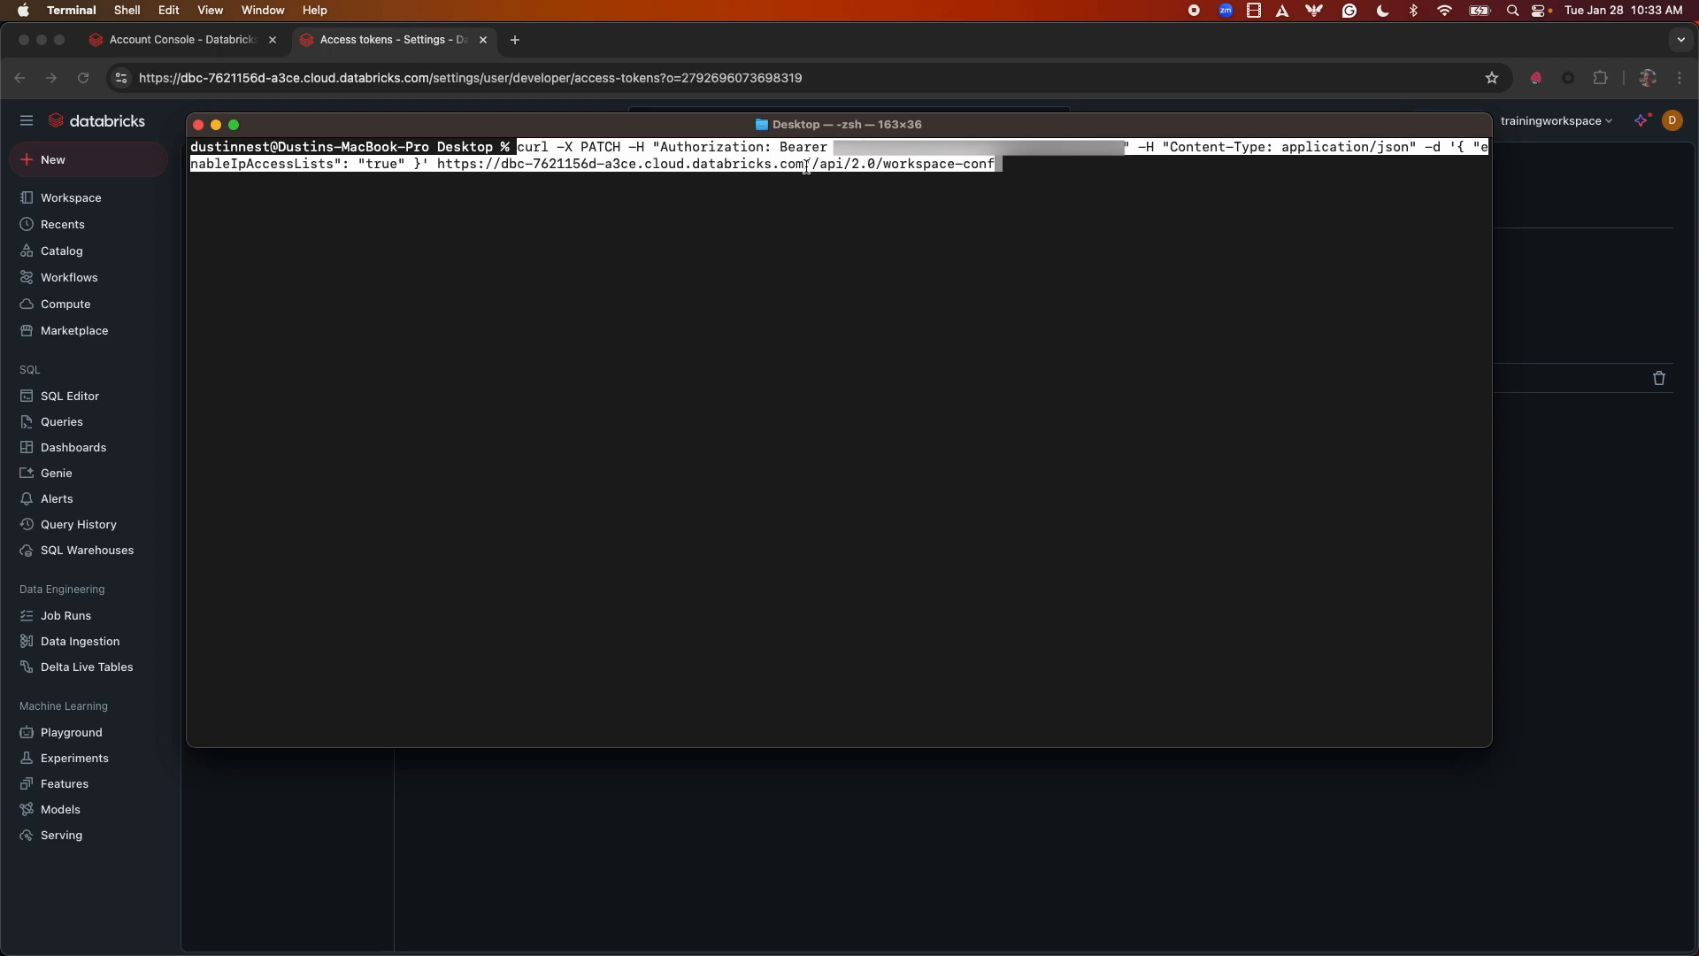
Switch to Terminal and run a curl PATCH request, authorized with the access token, setting enableIpAccessLists to "true" at the workspace's /api/2.0/workspace-conf endpoint.
drag(806, 164, 1024, 163)
click(1024, 163)
key(Return)
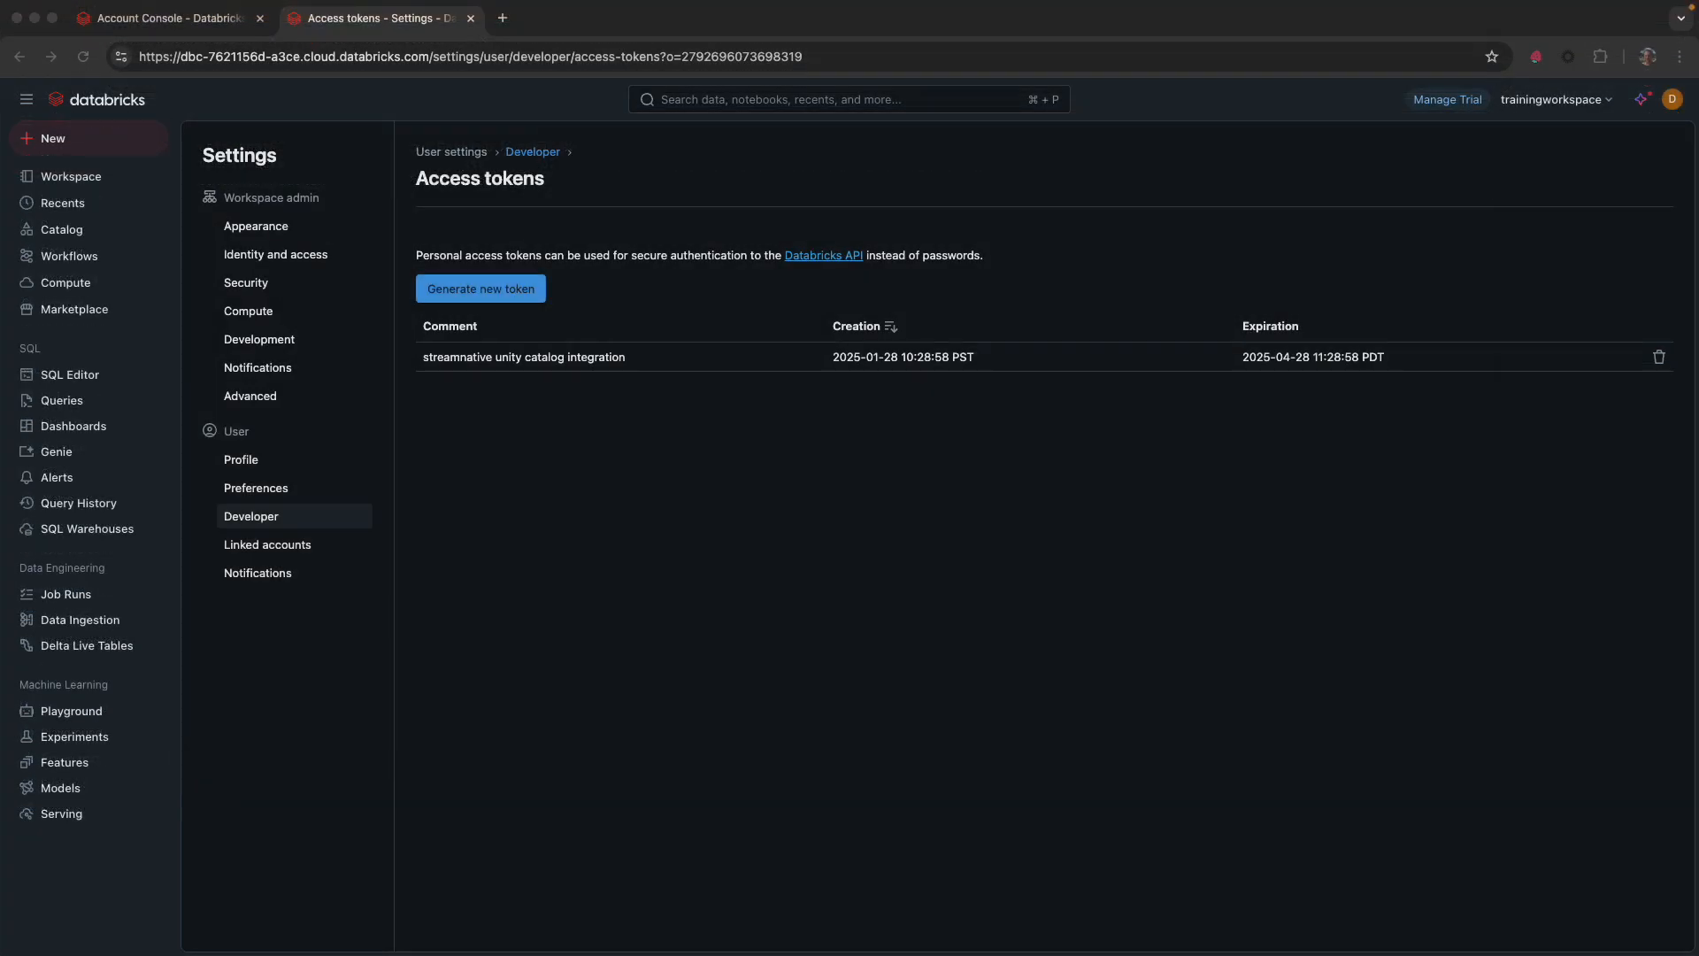
Switch back to Databricks in the browser and enable external data access for the metastore.
click(76, 232)
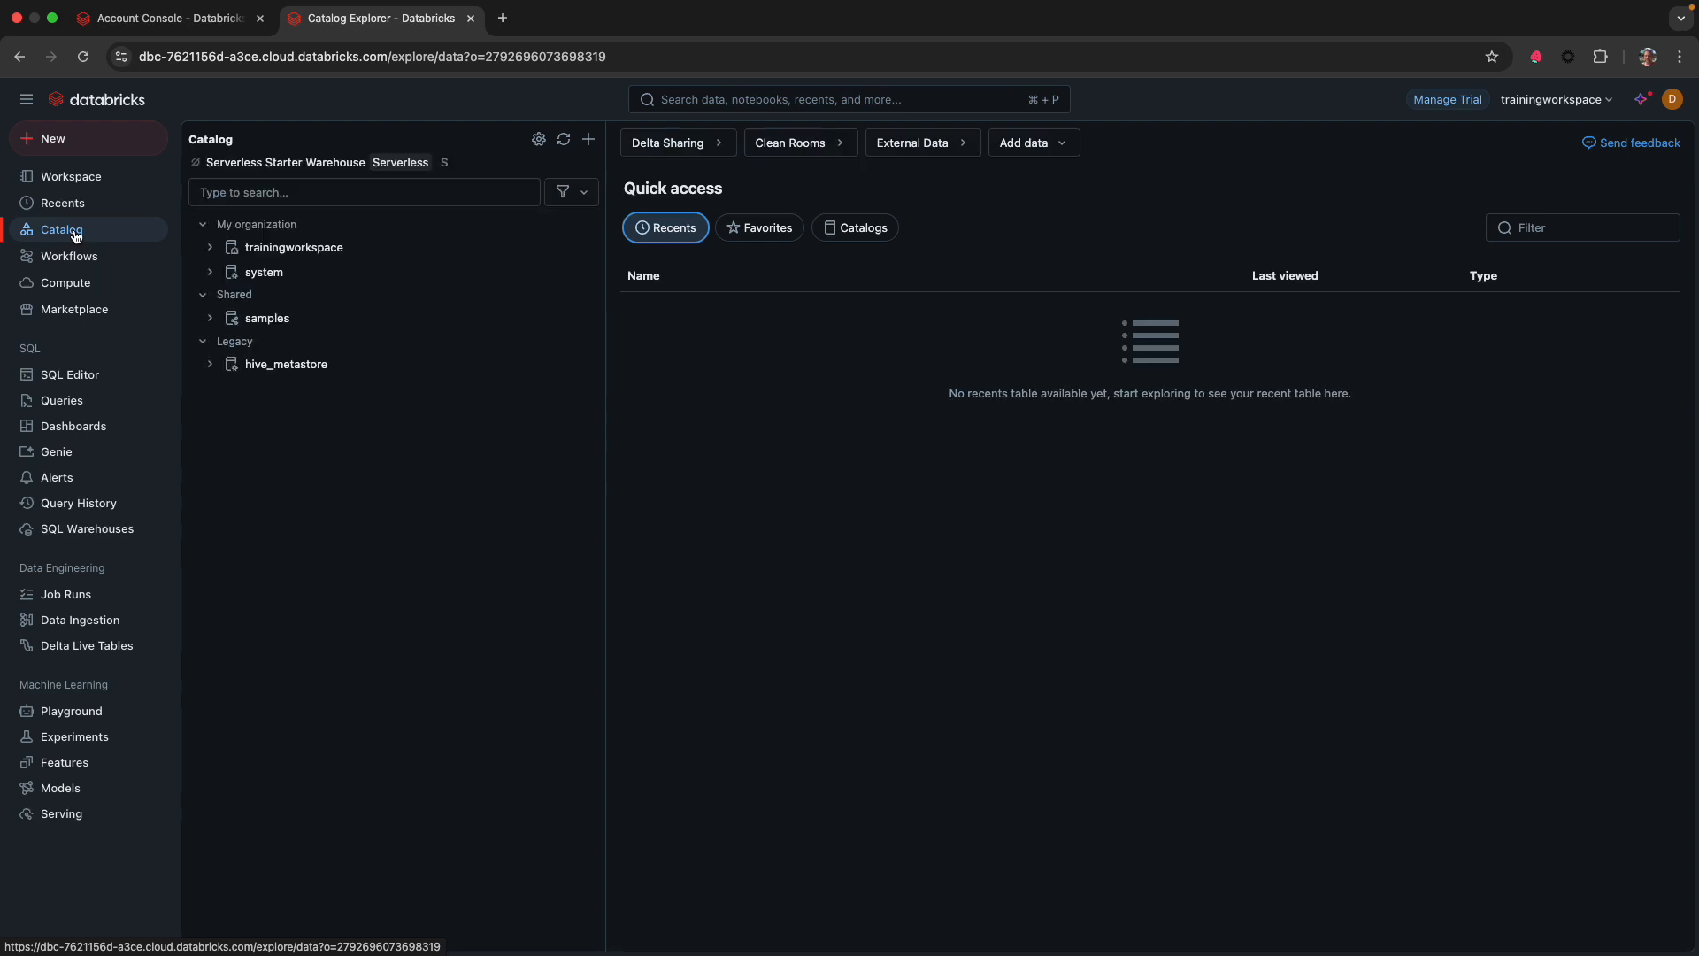
click(539, 139)
click(582, 343)
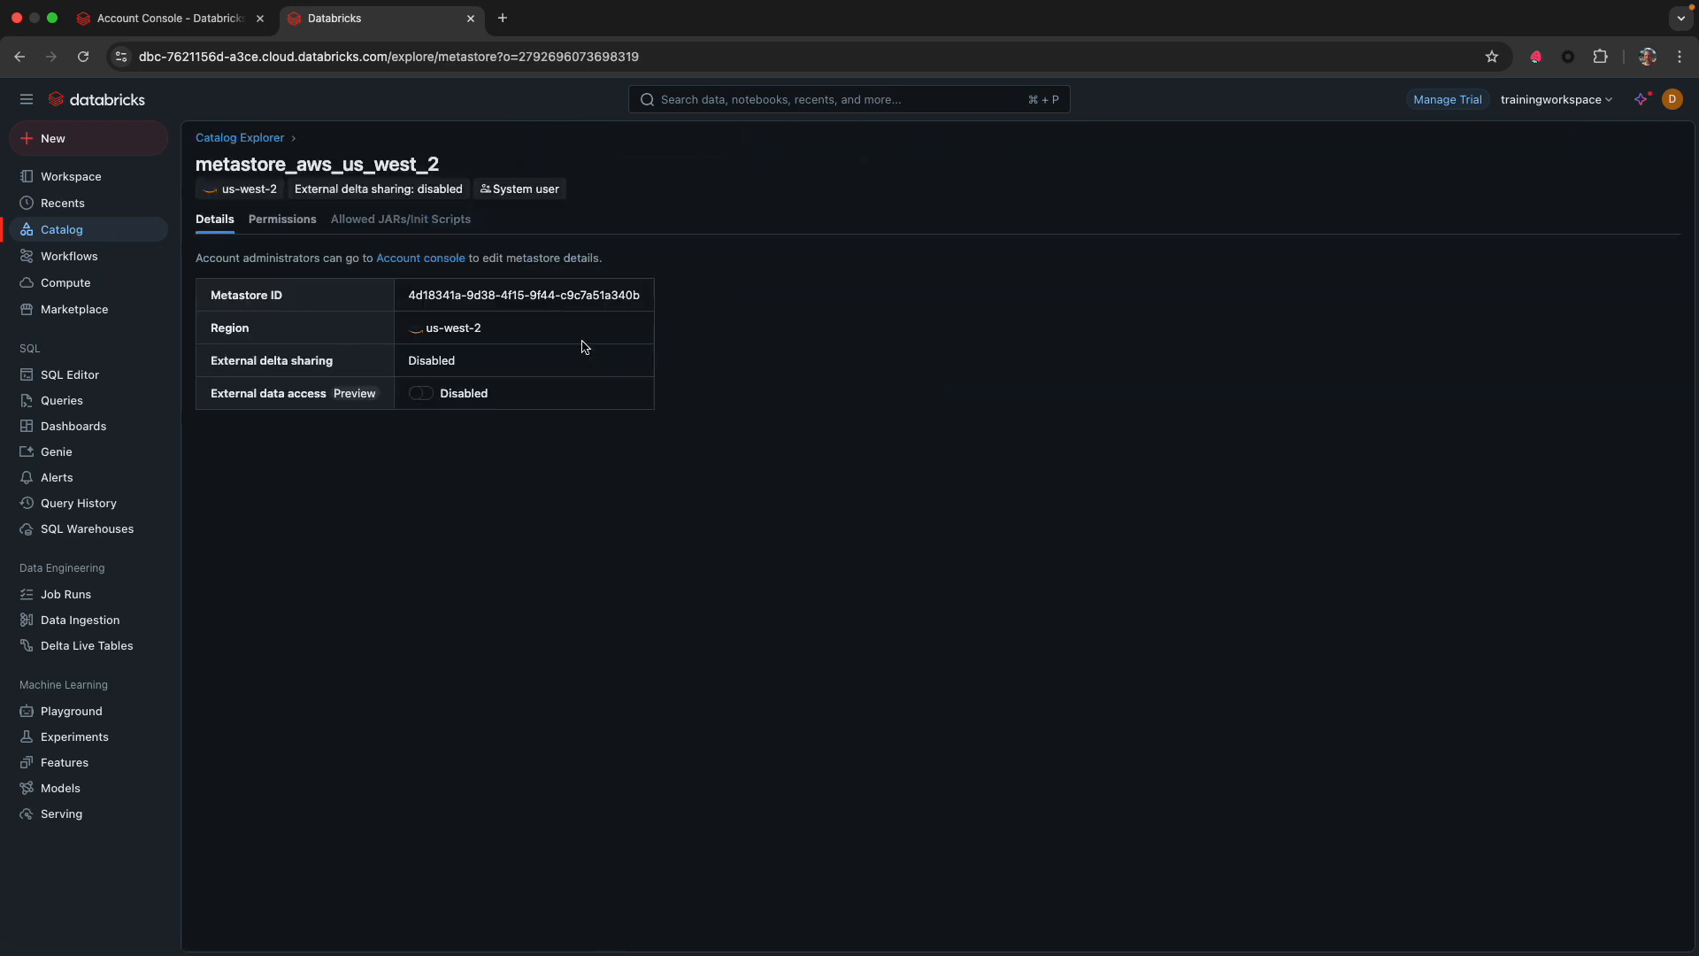
click(421, 394)
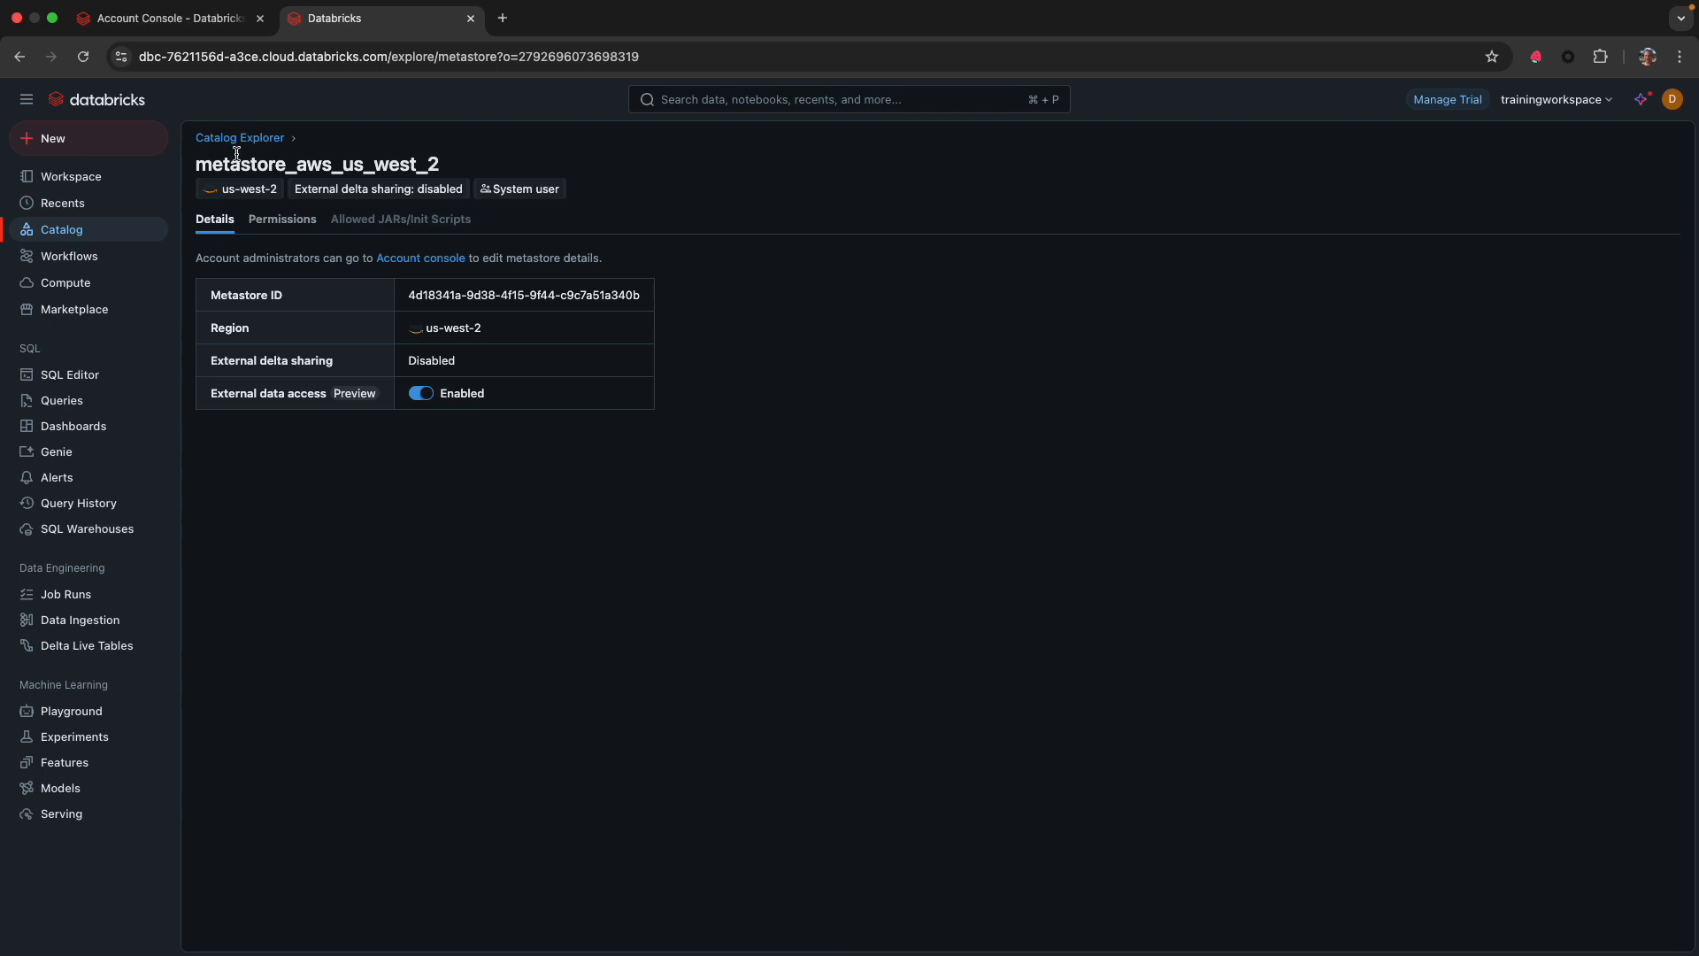
Return to the catalog list, open the trainingworkspace catalog and look through its schemas.
click(58, 237)
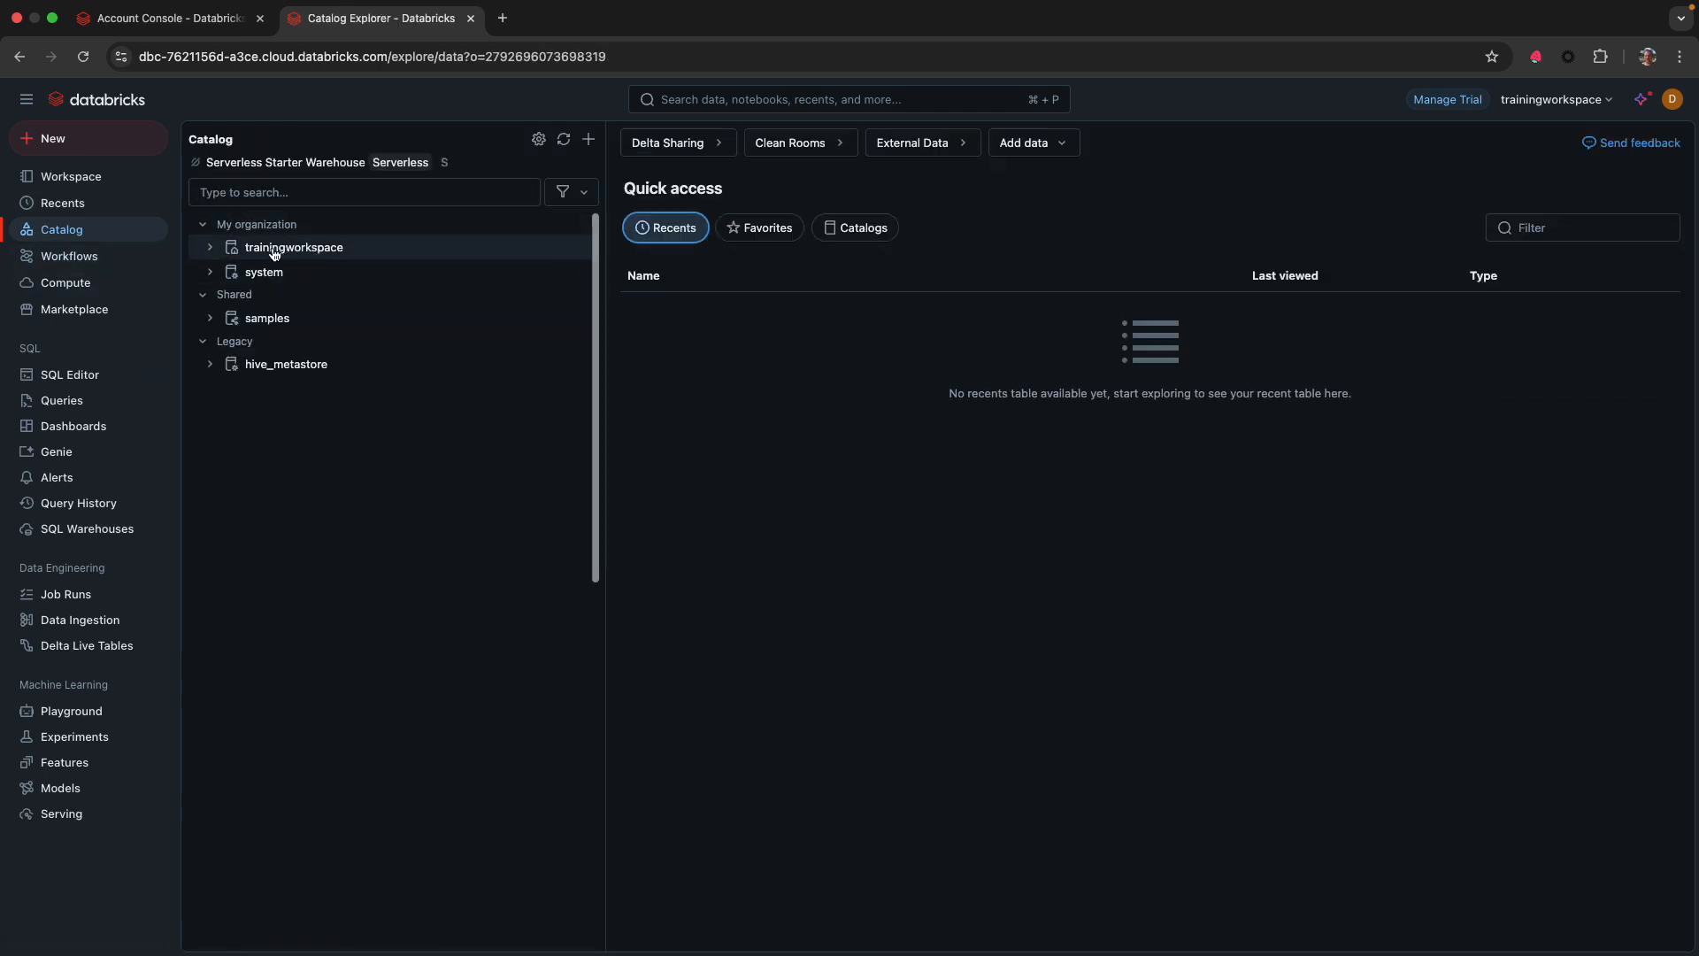
click(213, 249)
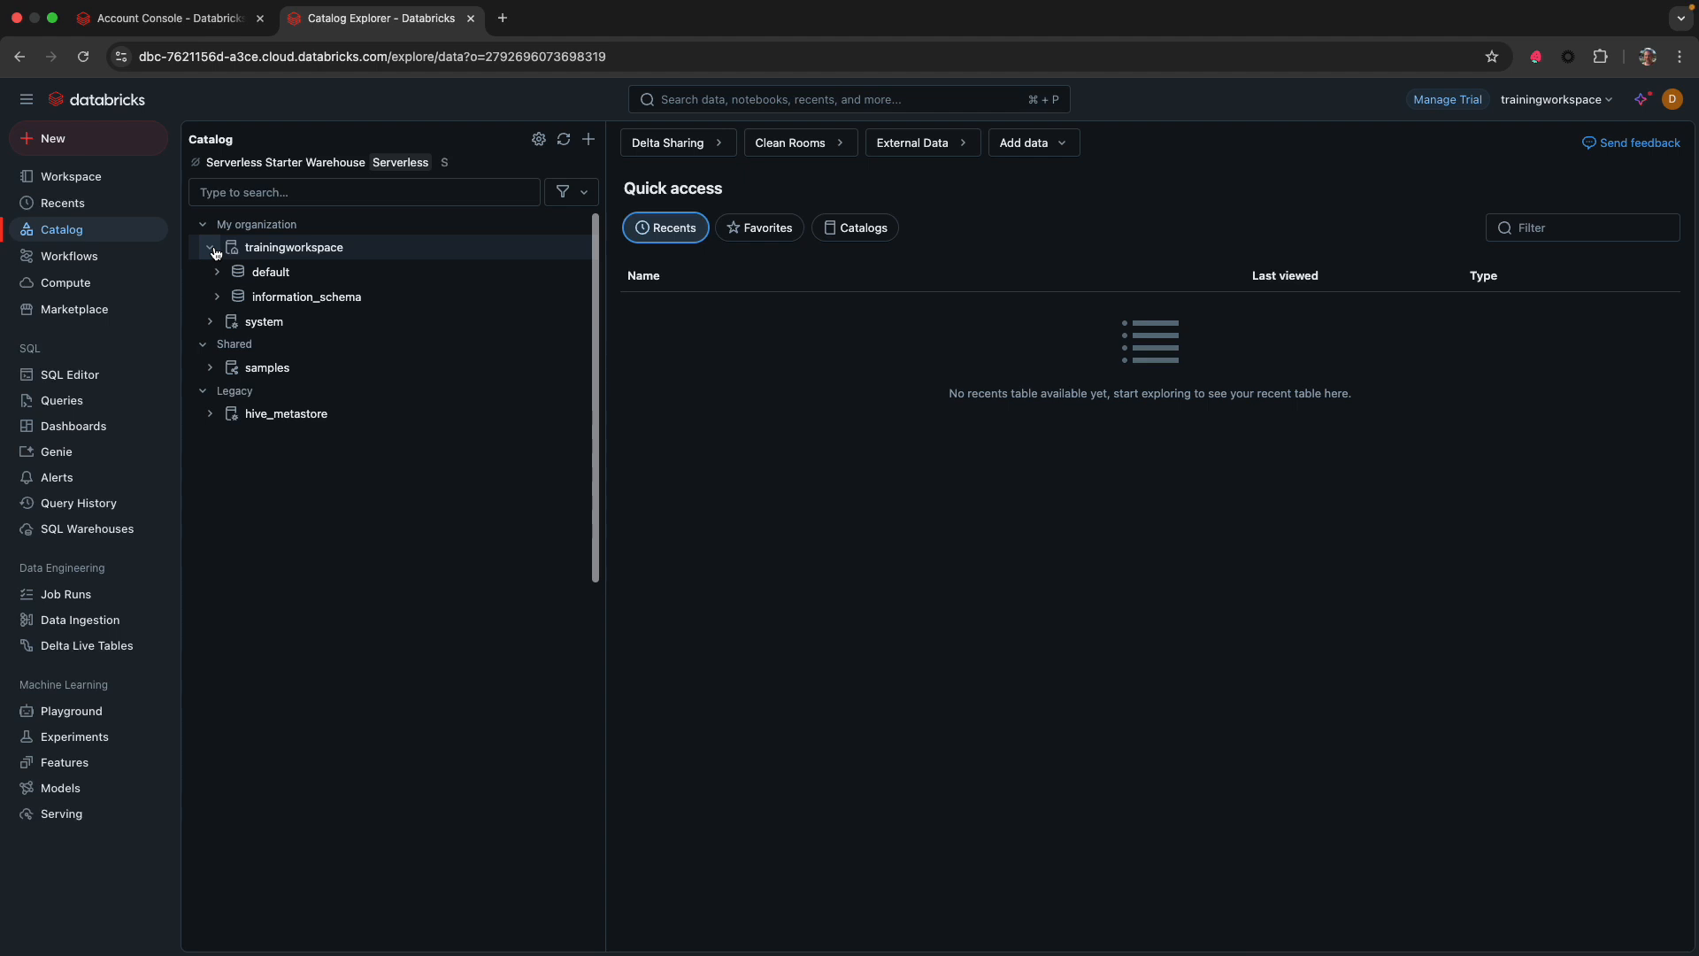
click(213, 250)
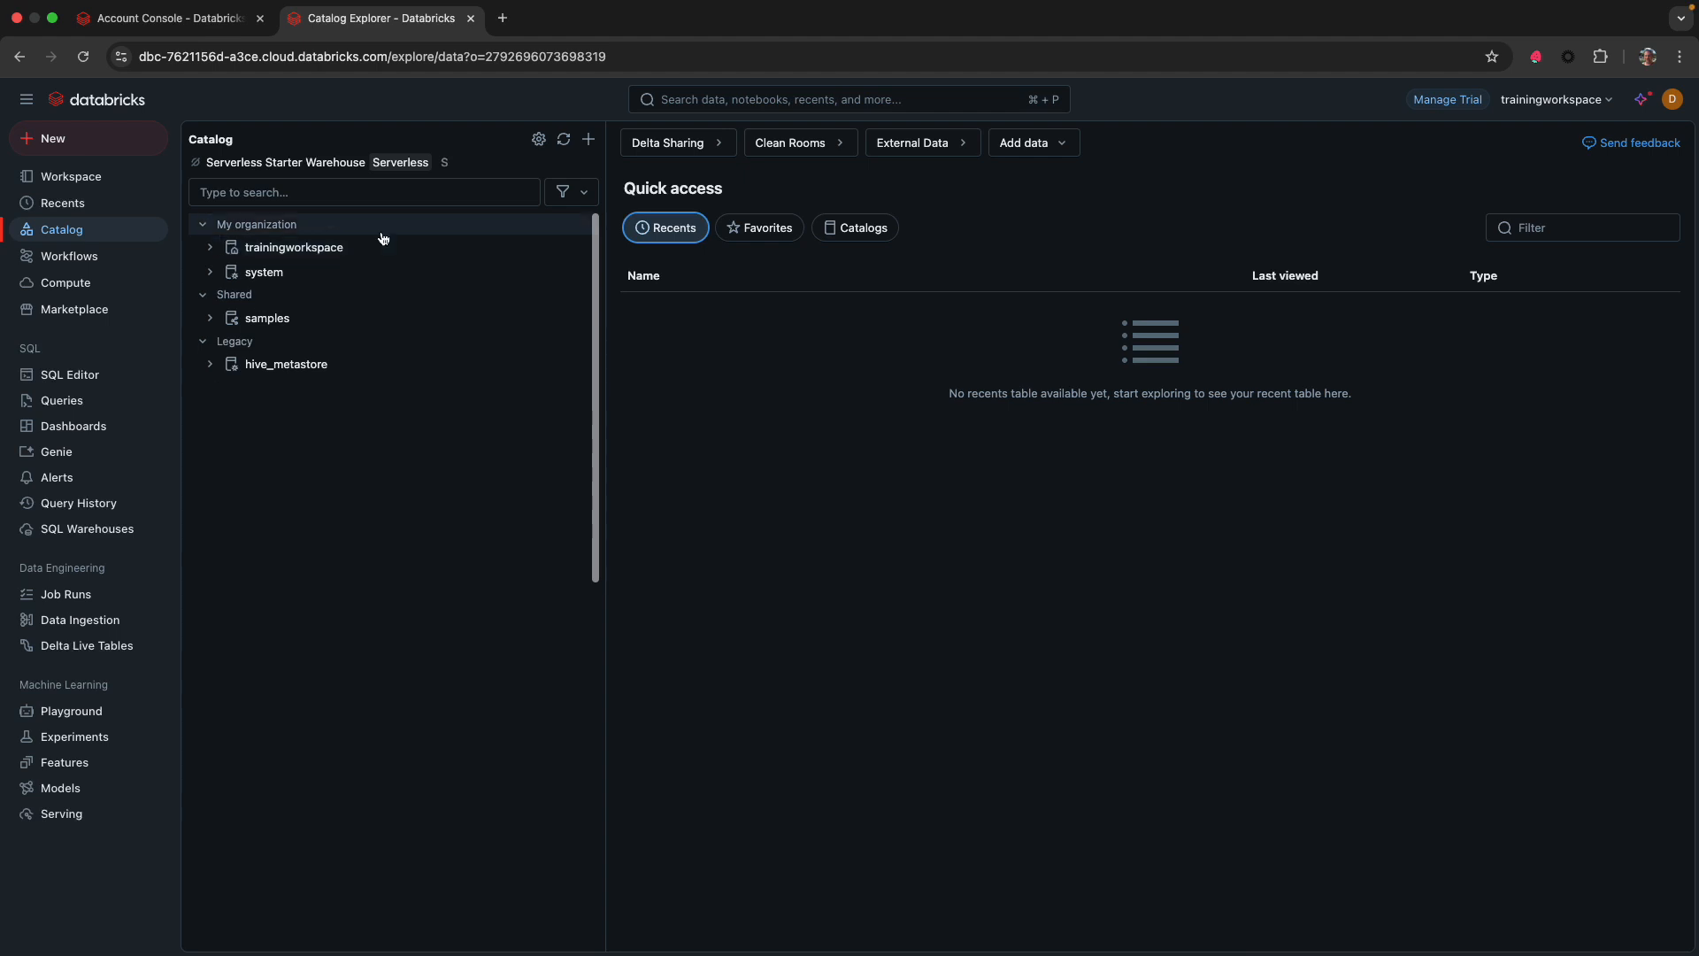
click(311, 251)
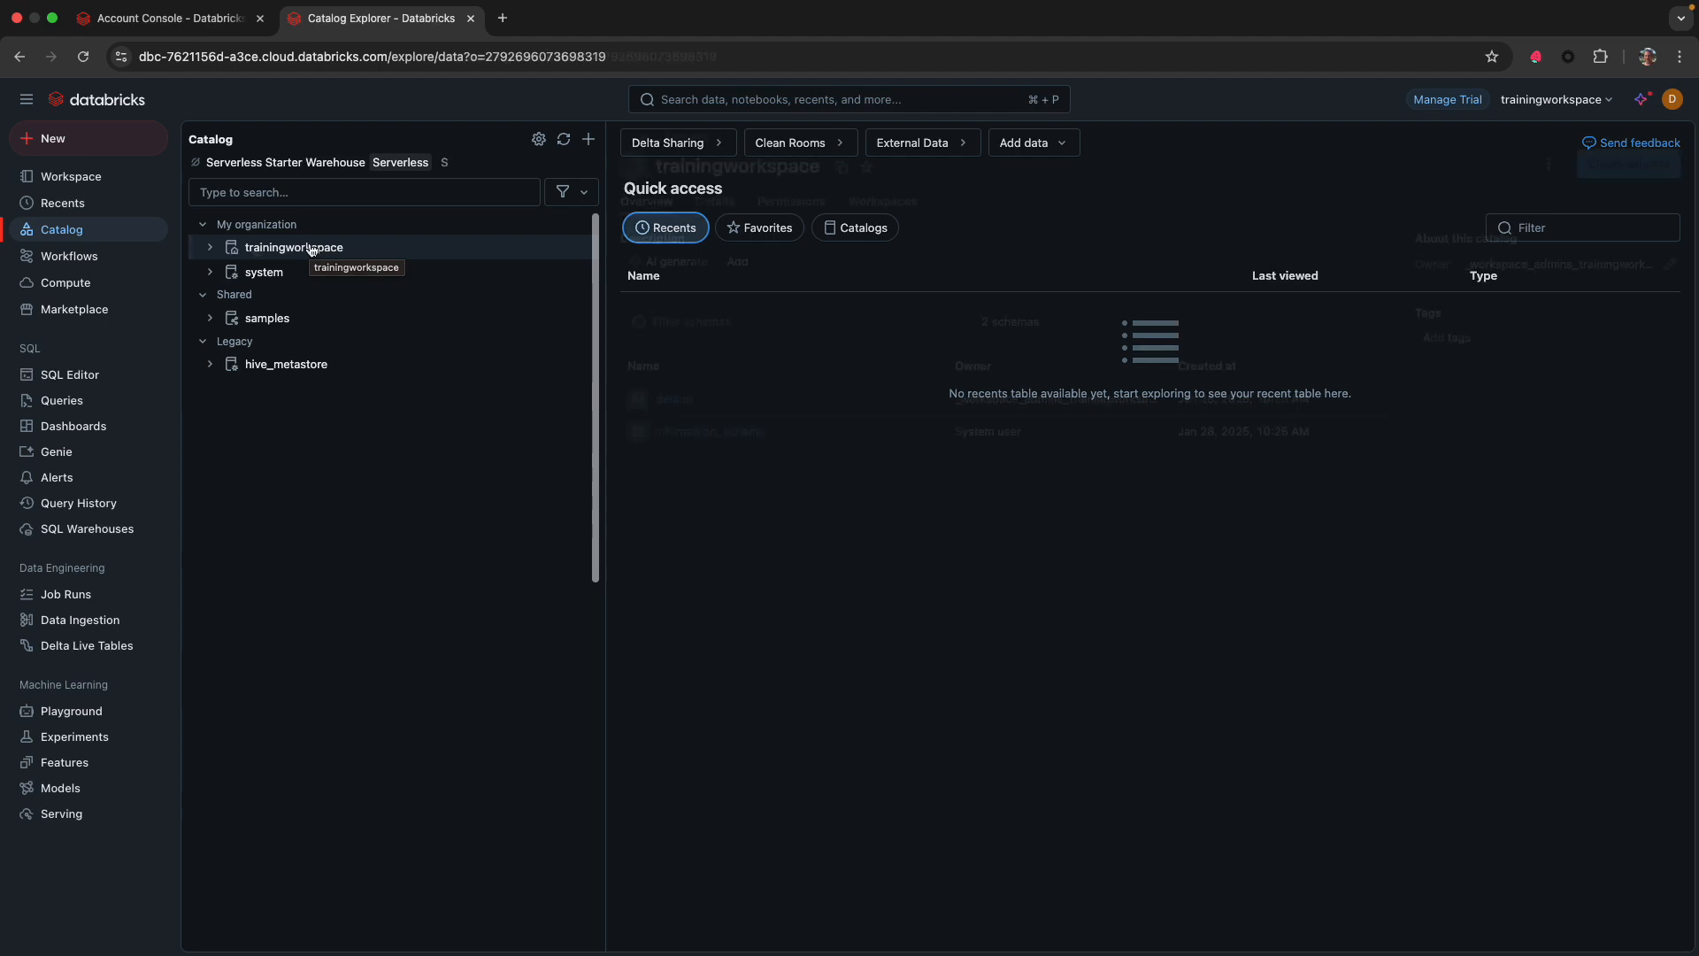
click(213, 251)
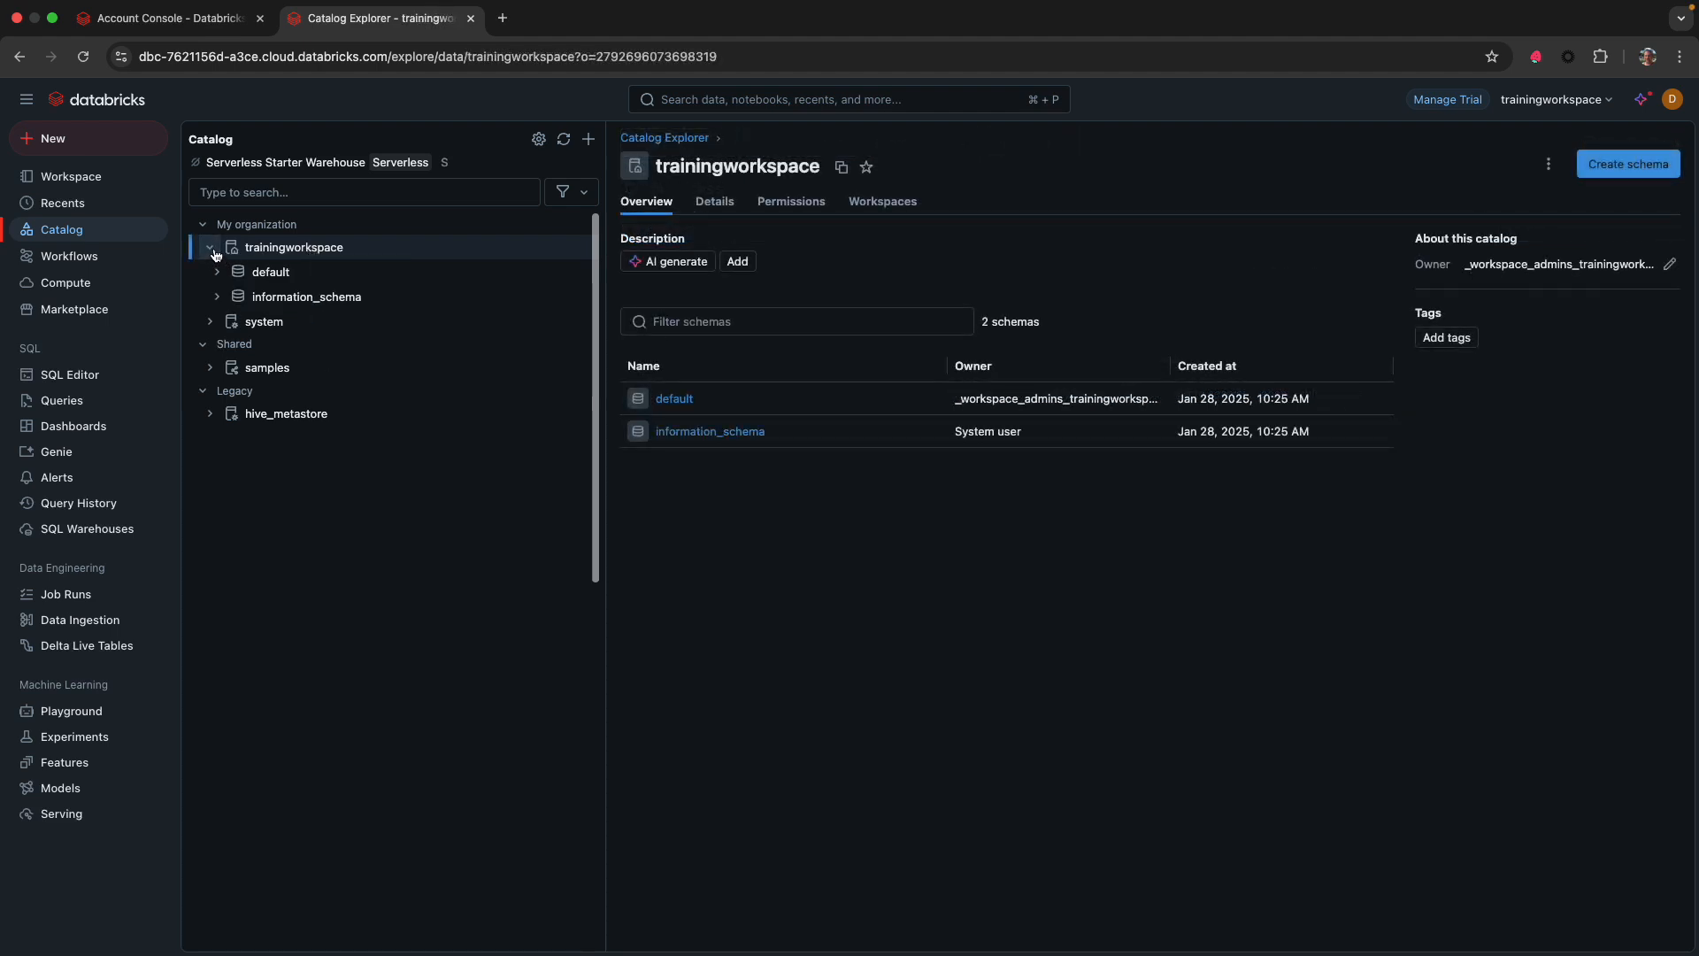
click(221, 274)
click(220, 275)
Start a permission grant on the trainingworkspace catalog with All account users as the principal.
click(792, 201)
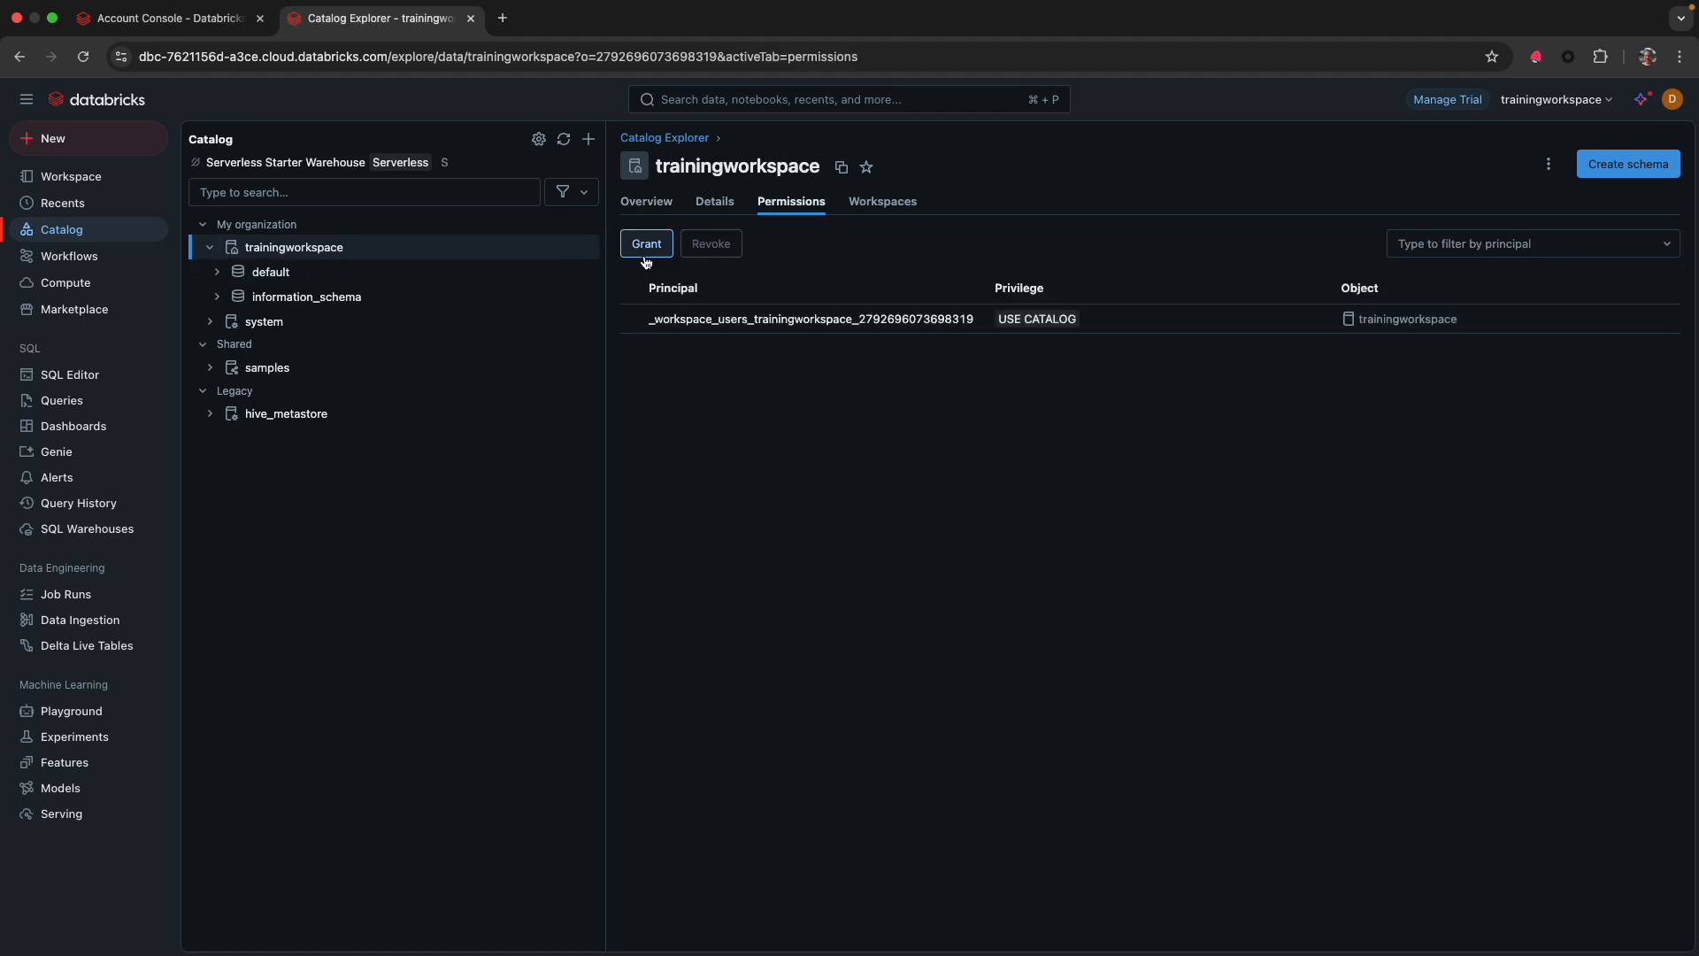
click(652, 247)
click(641, 312)
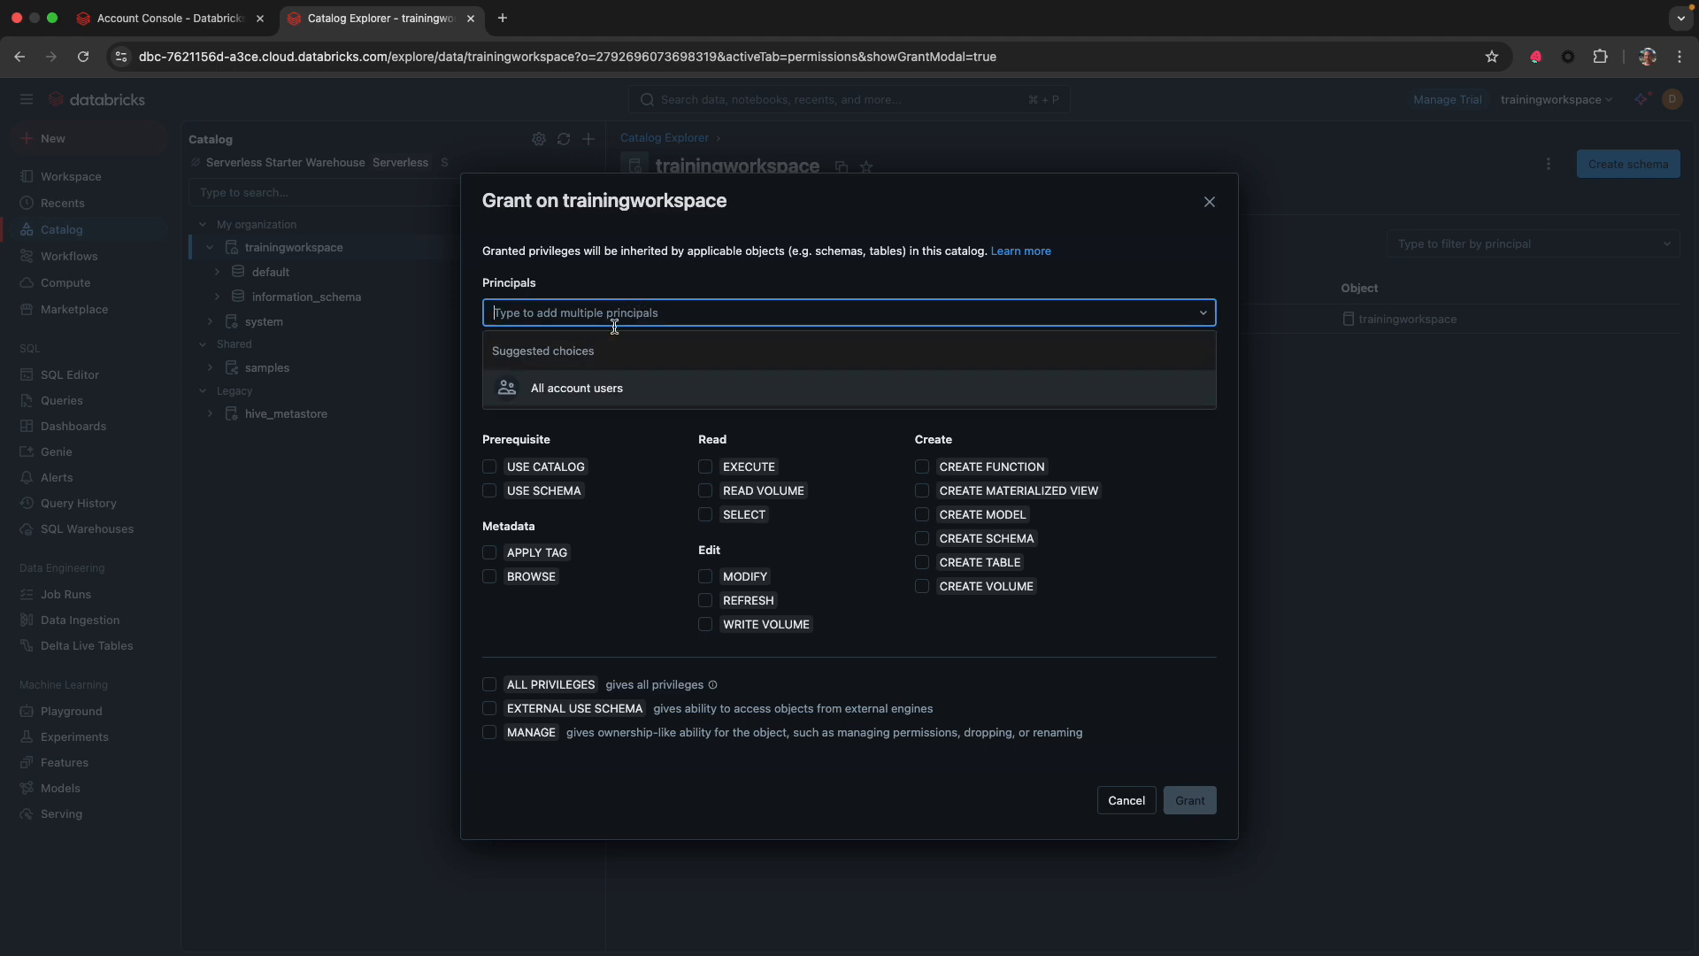
click(576, 390)
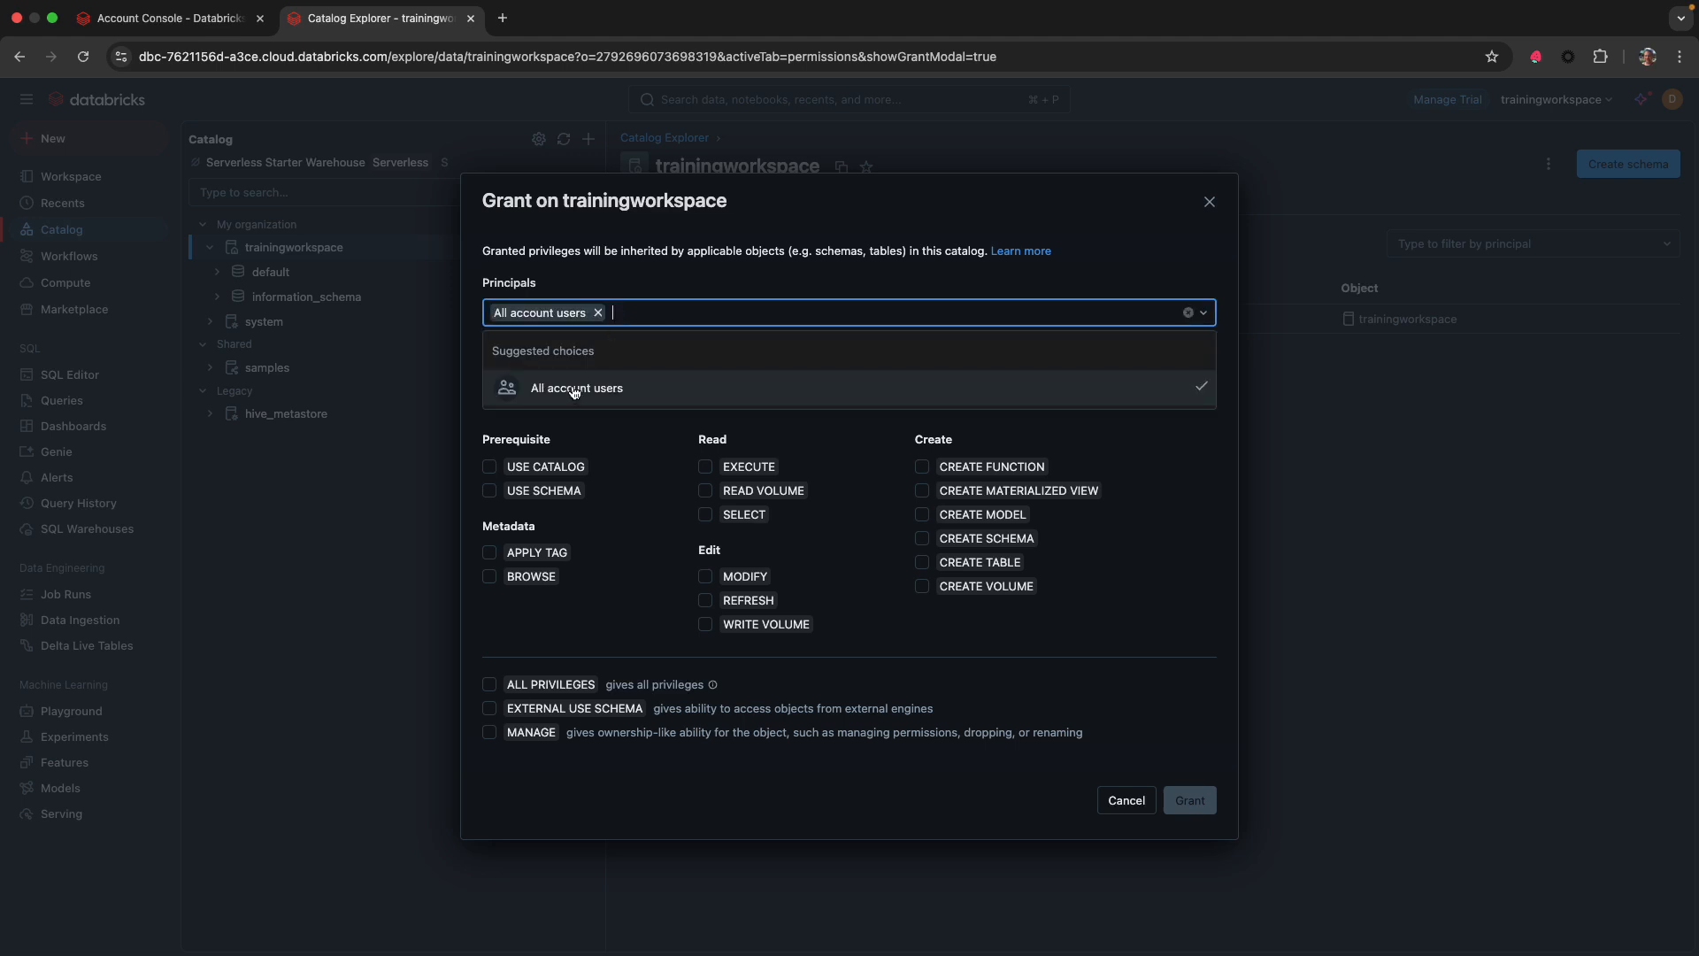
click(1226, 376)
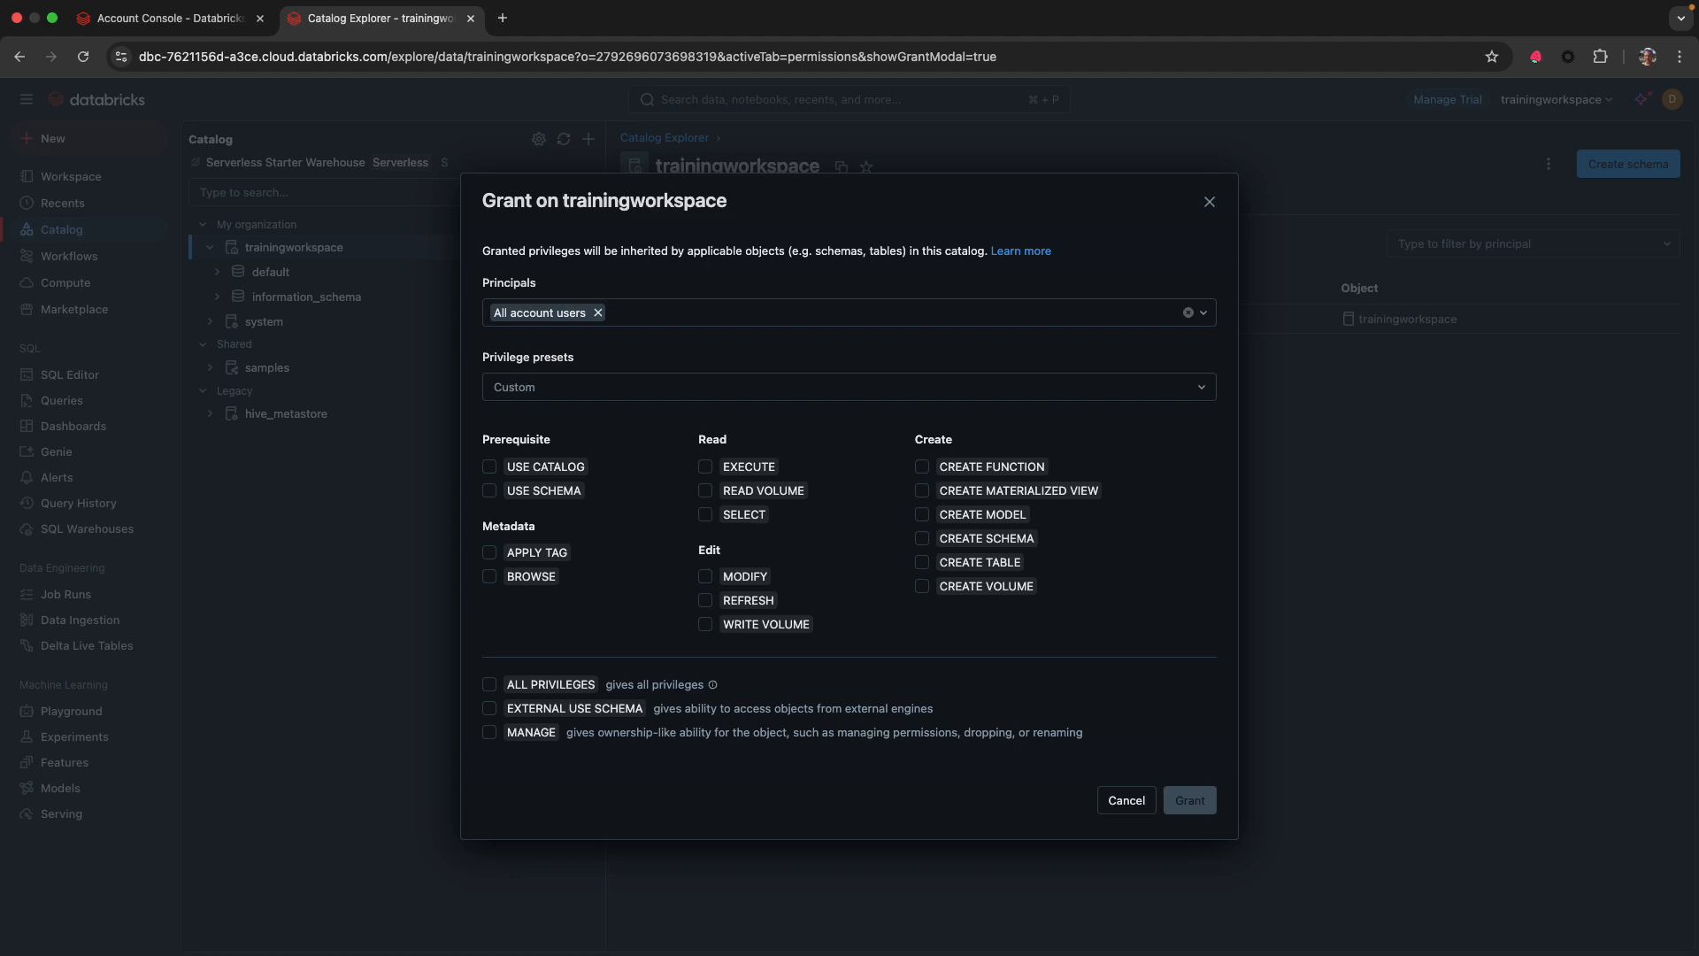
Apply the Data Editor privilege preset, add EXTERNAL USE SCHEMA, and grant these privileges to All account users.
click(589, 391)
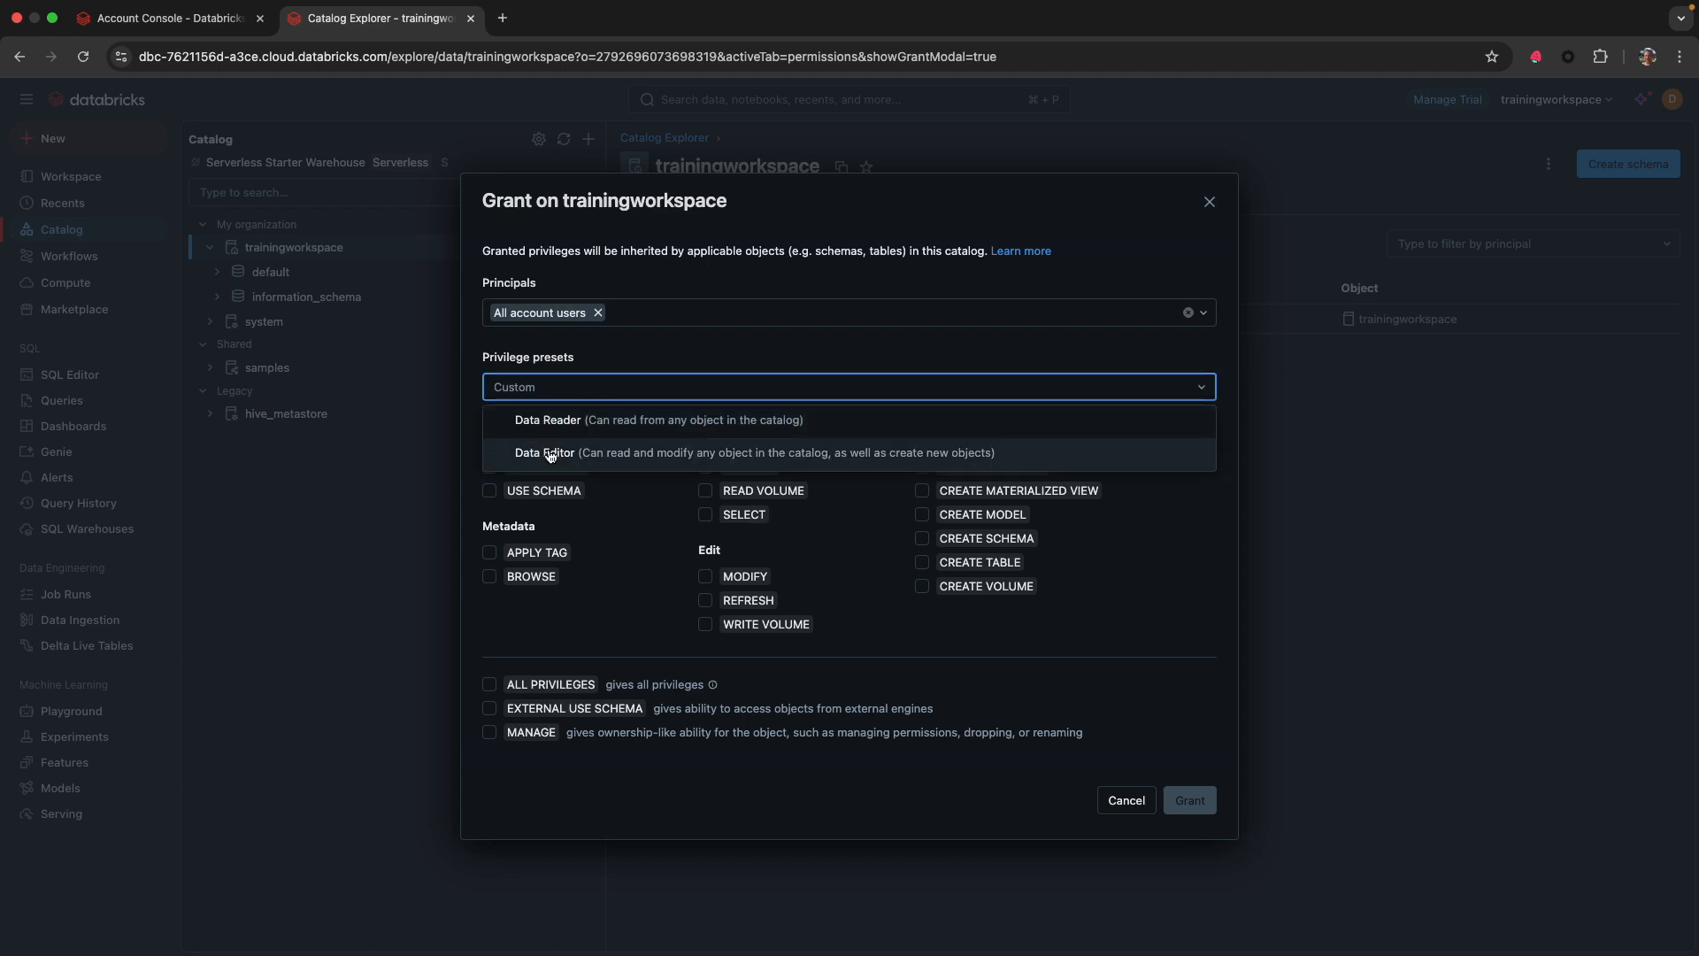
click(549, 455)
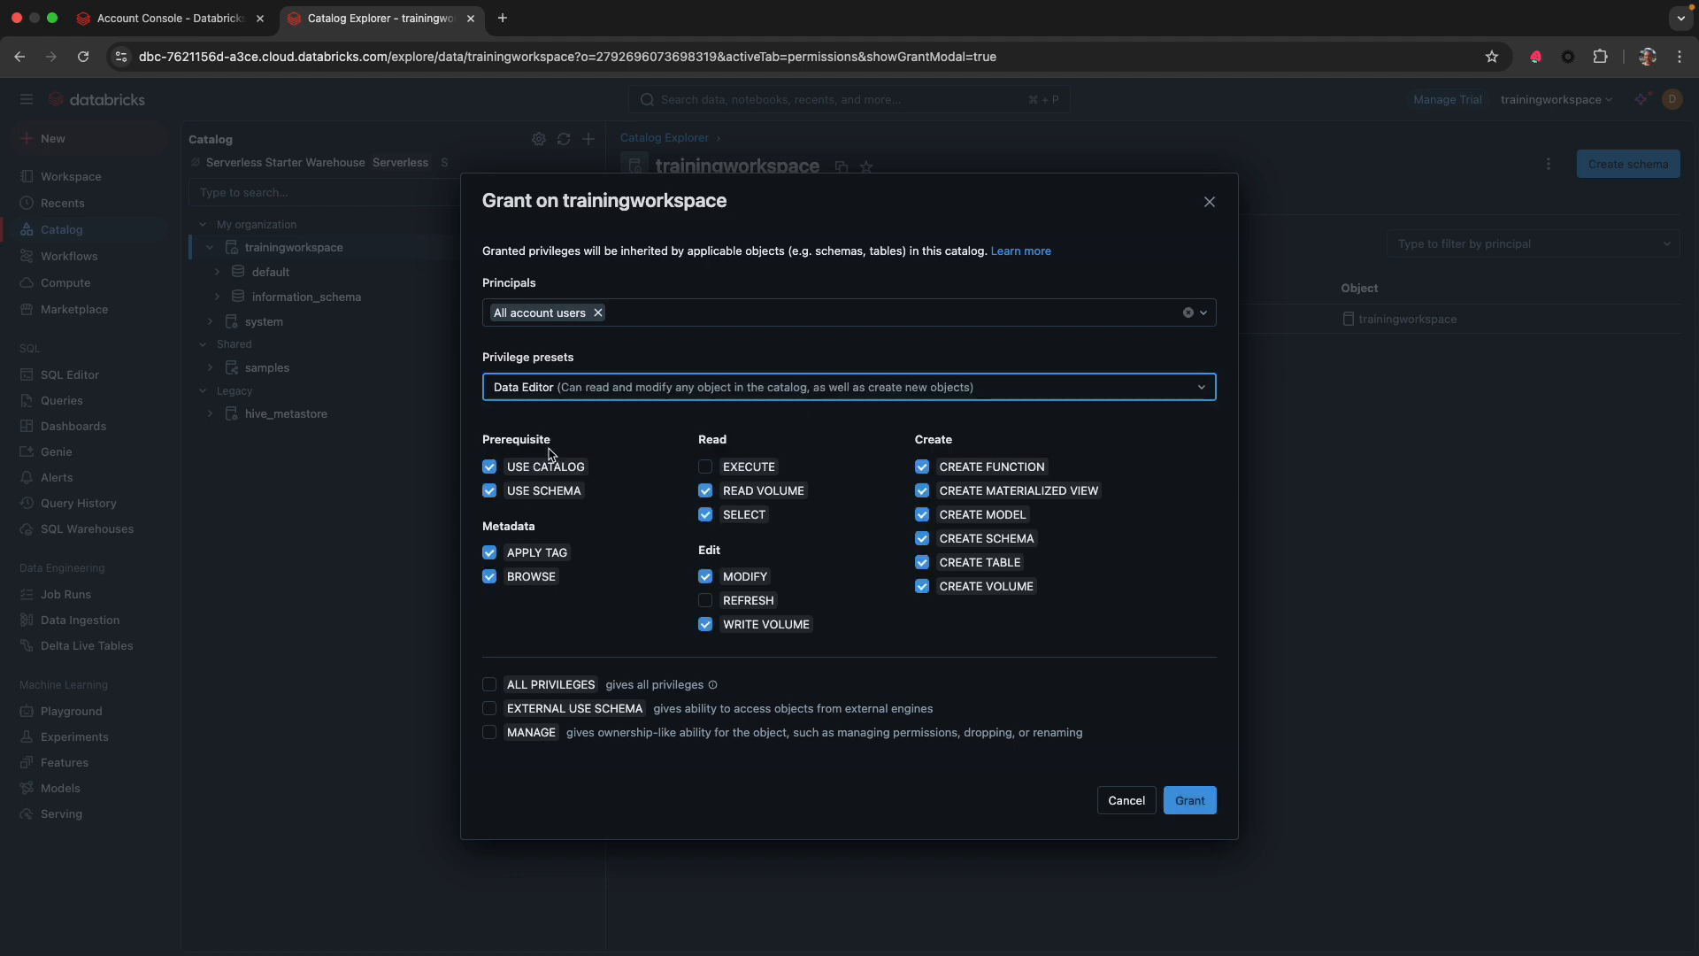
click(492, 710)
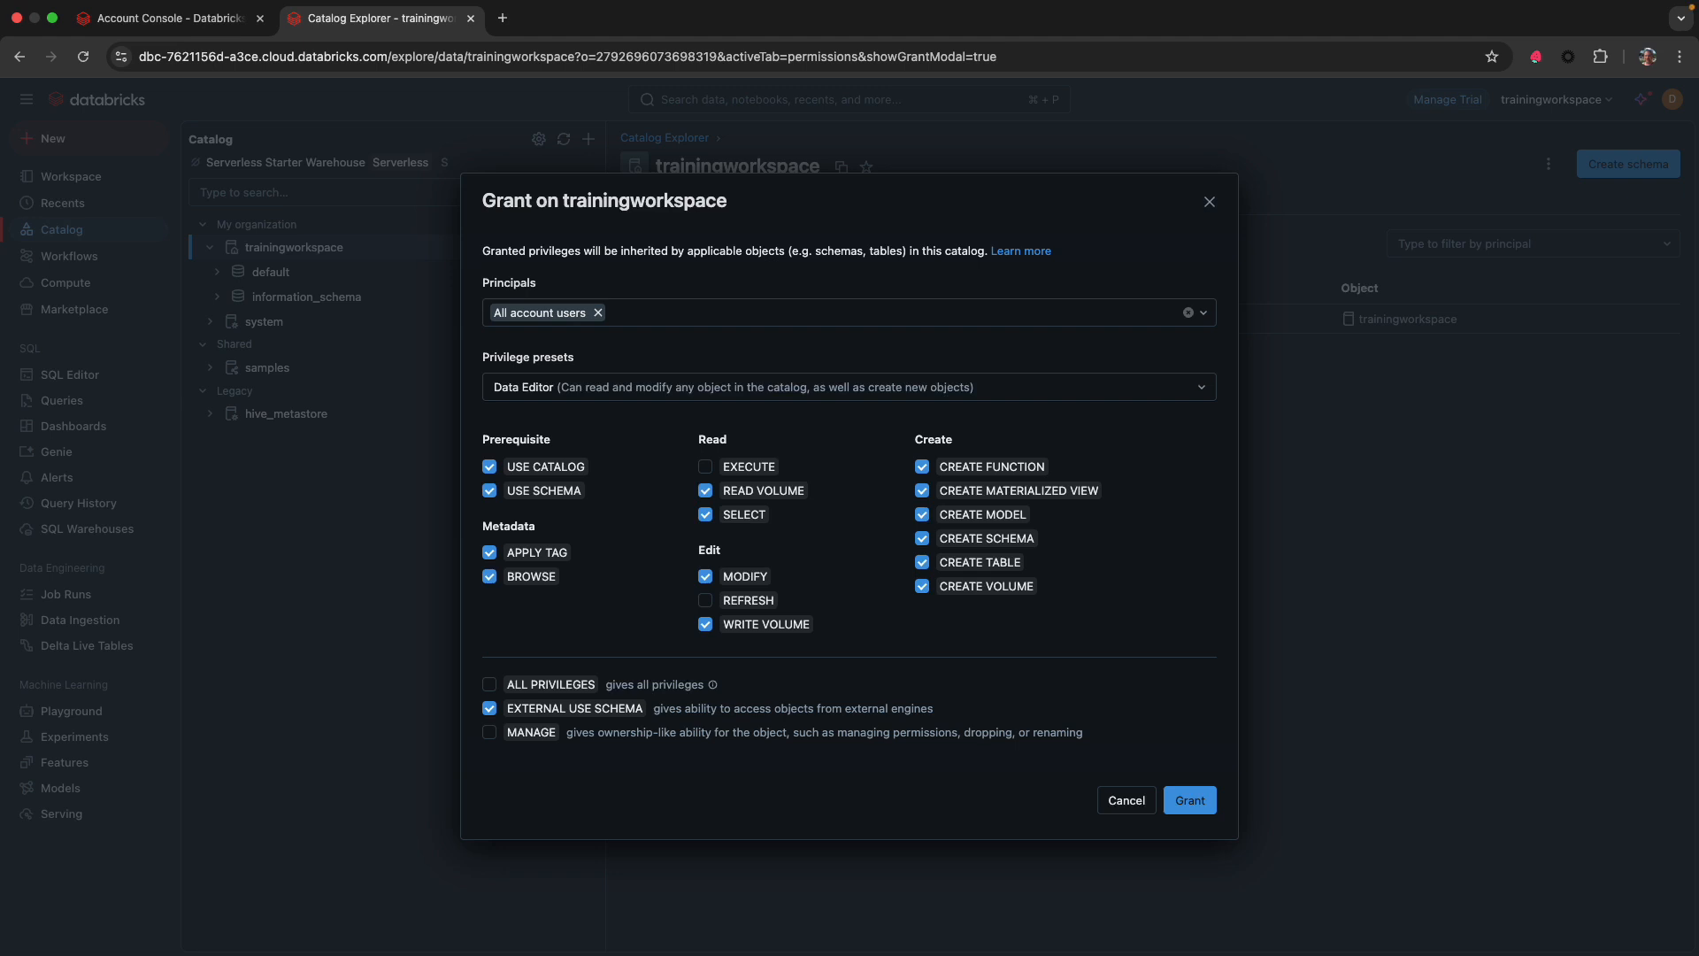
click(640, 312)
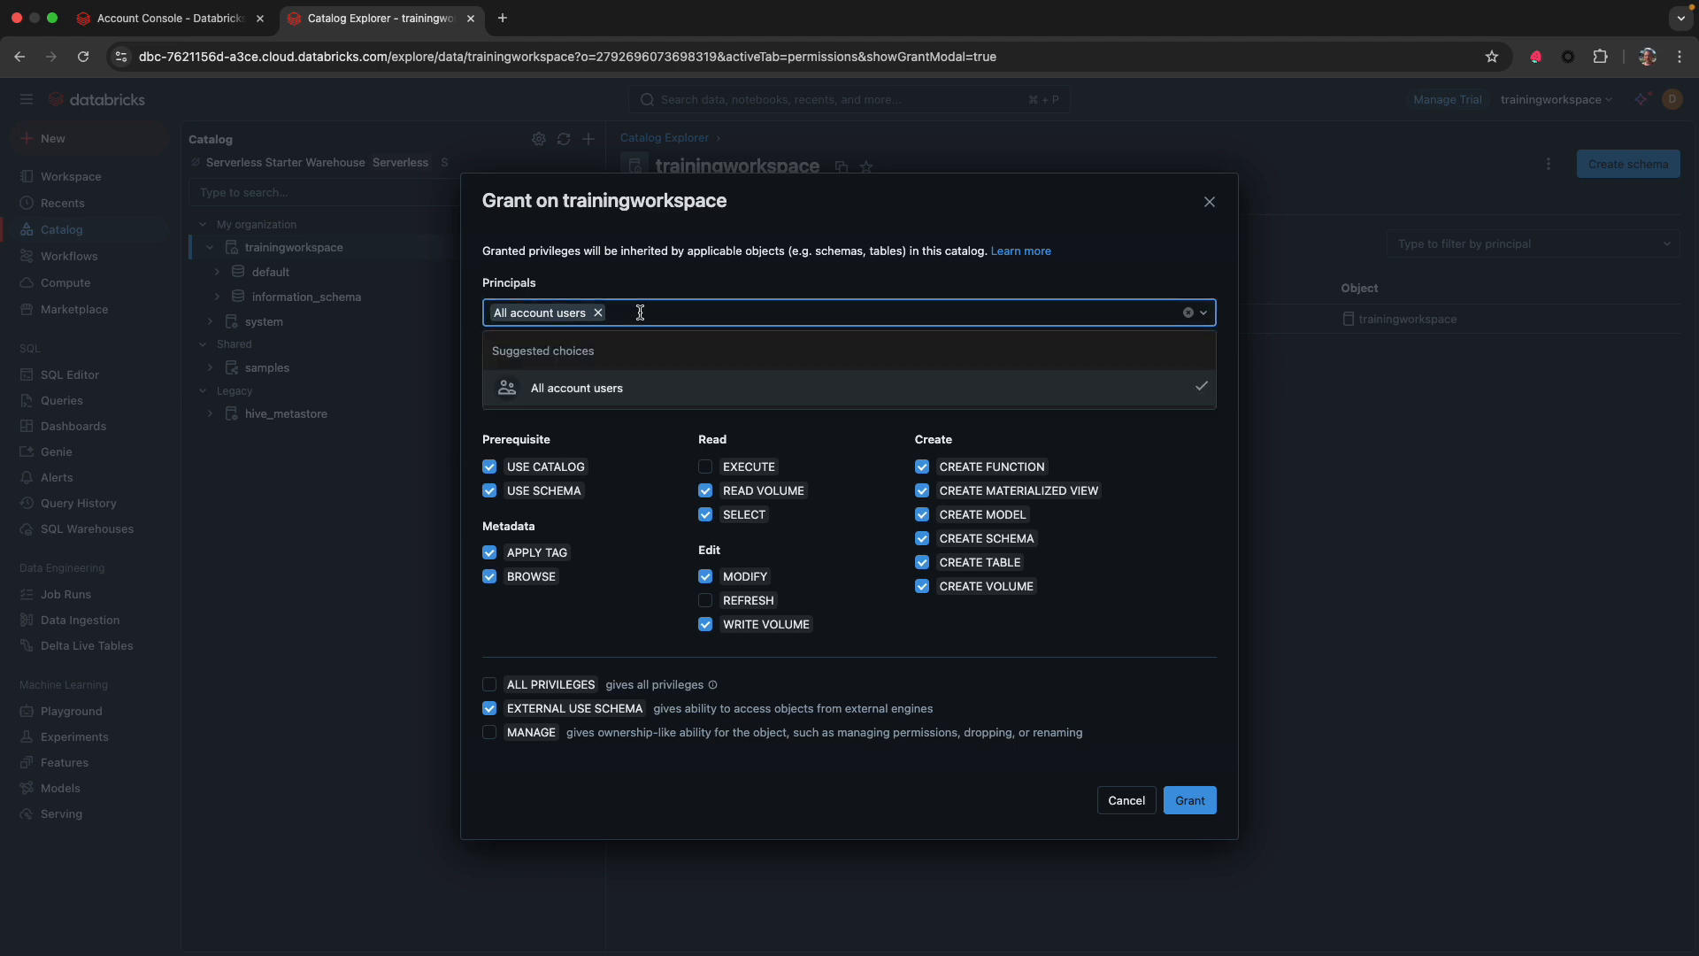
click(475, 366)
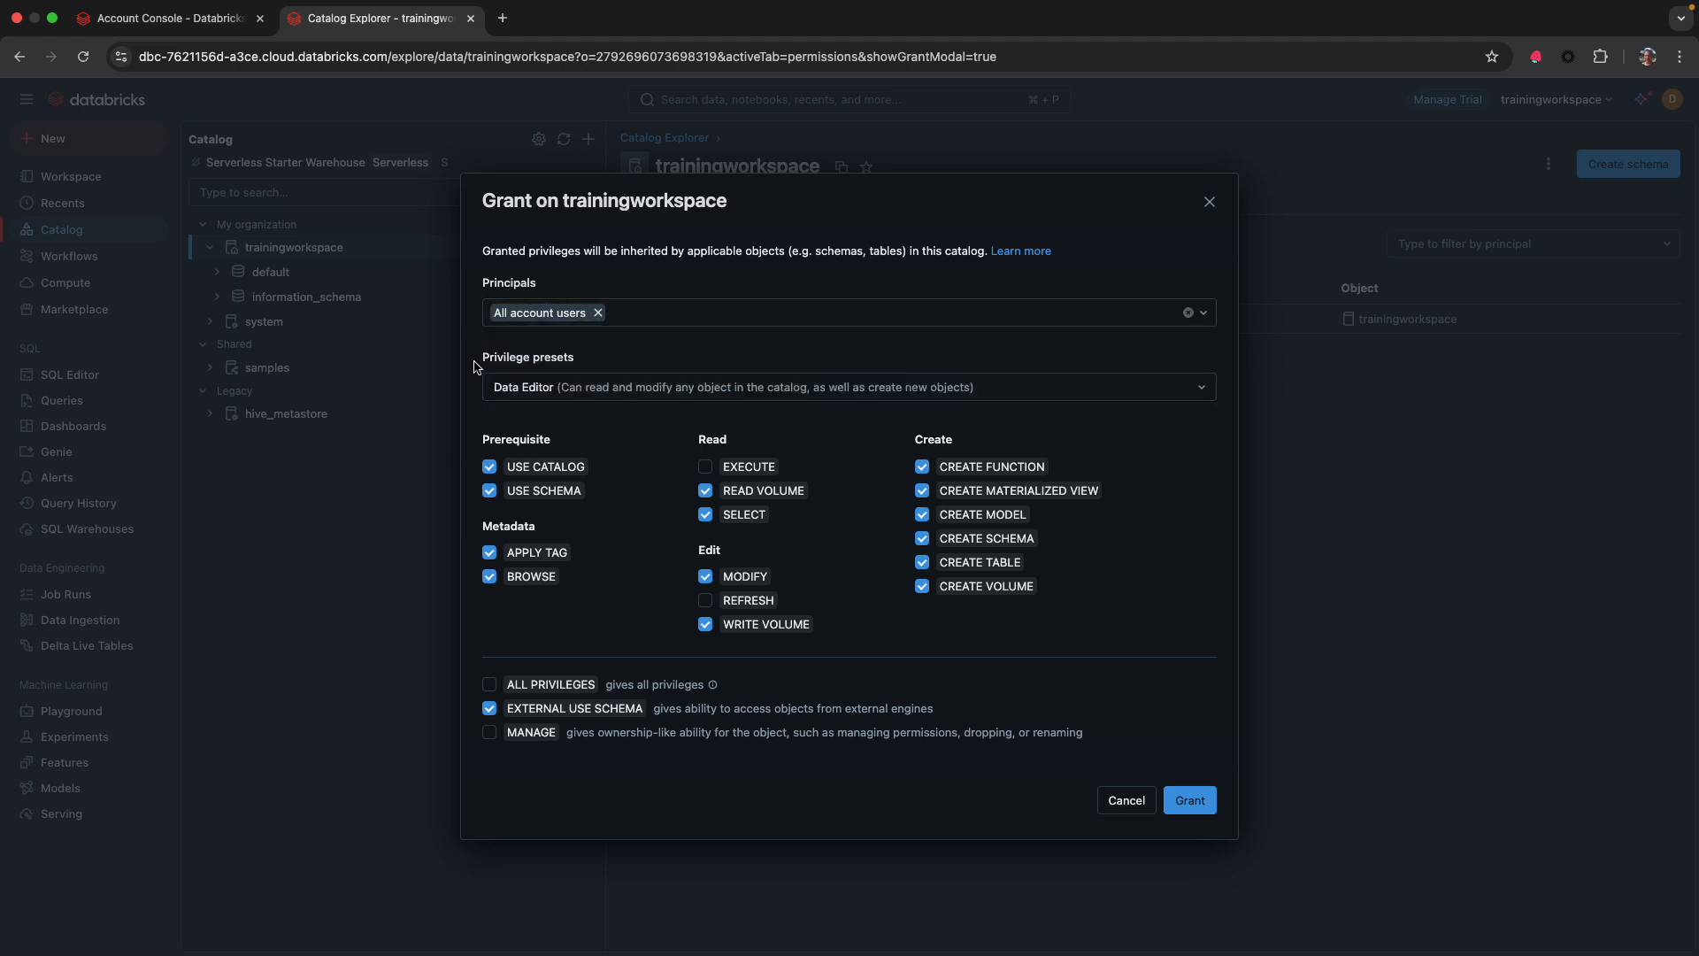
click(1191, 800)
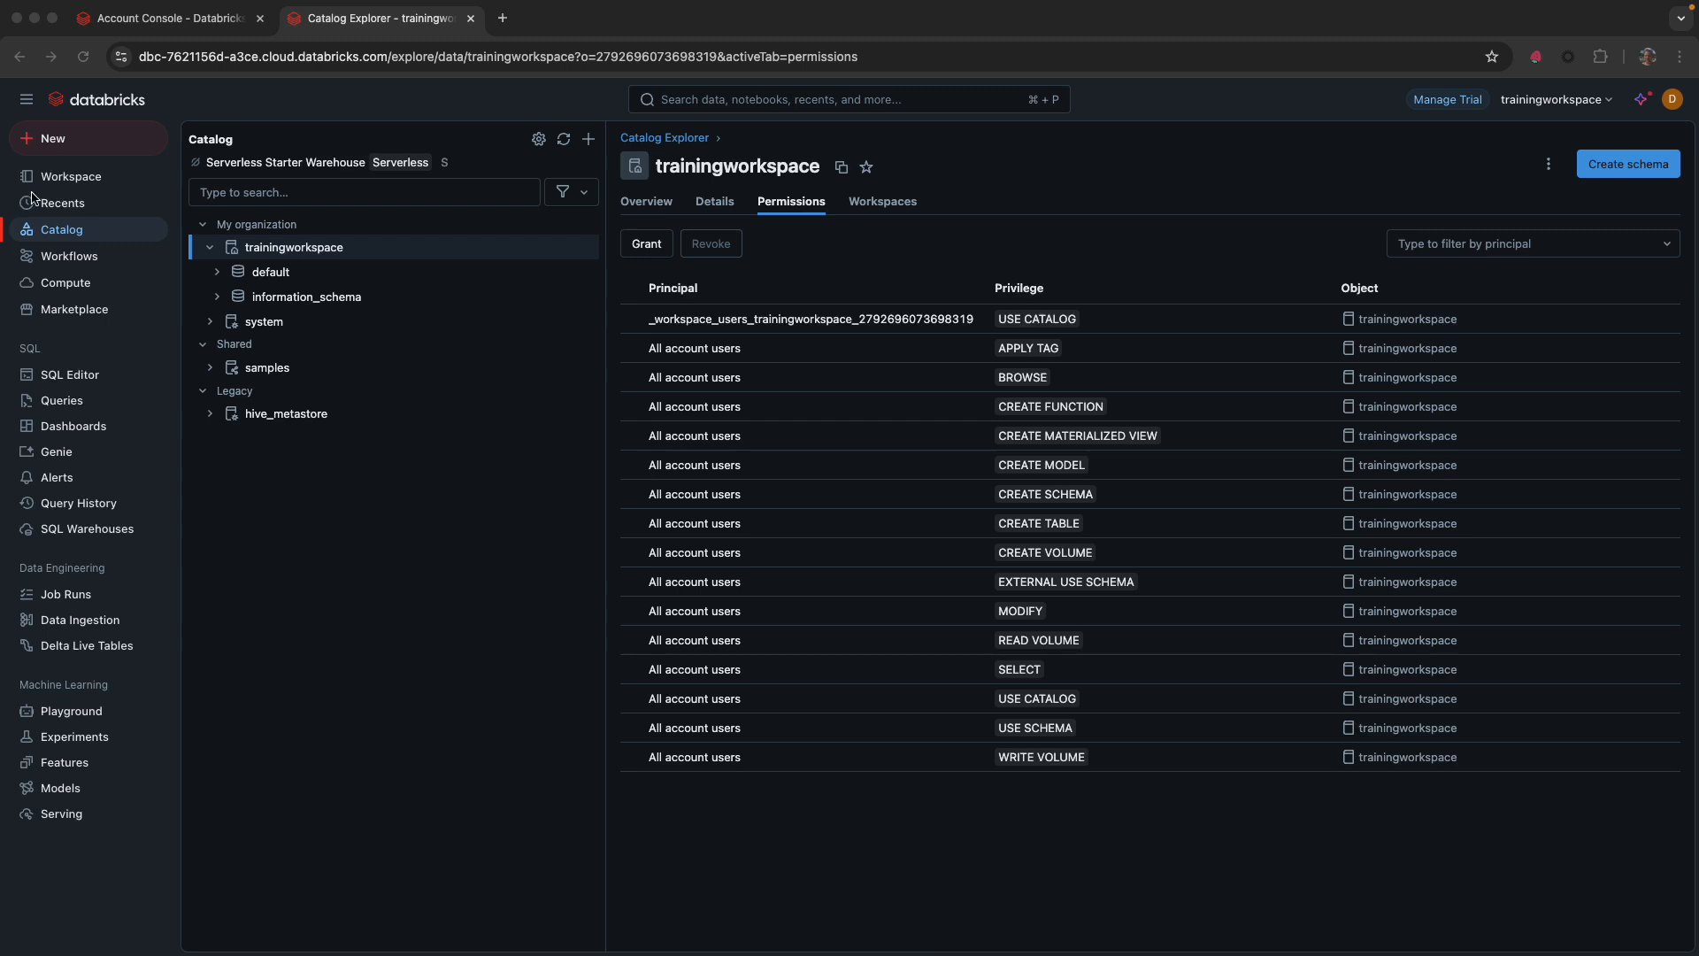
Open the trainingworkspace storage credential in Databricks' external data settings and select its IAM role ARN.
click(538, 139)
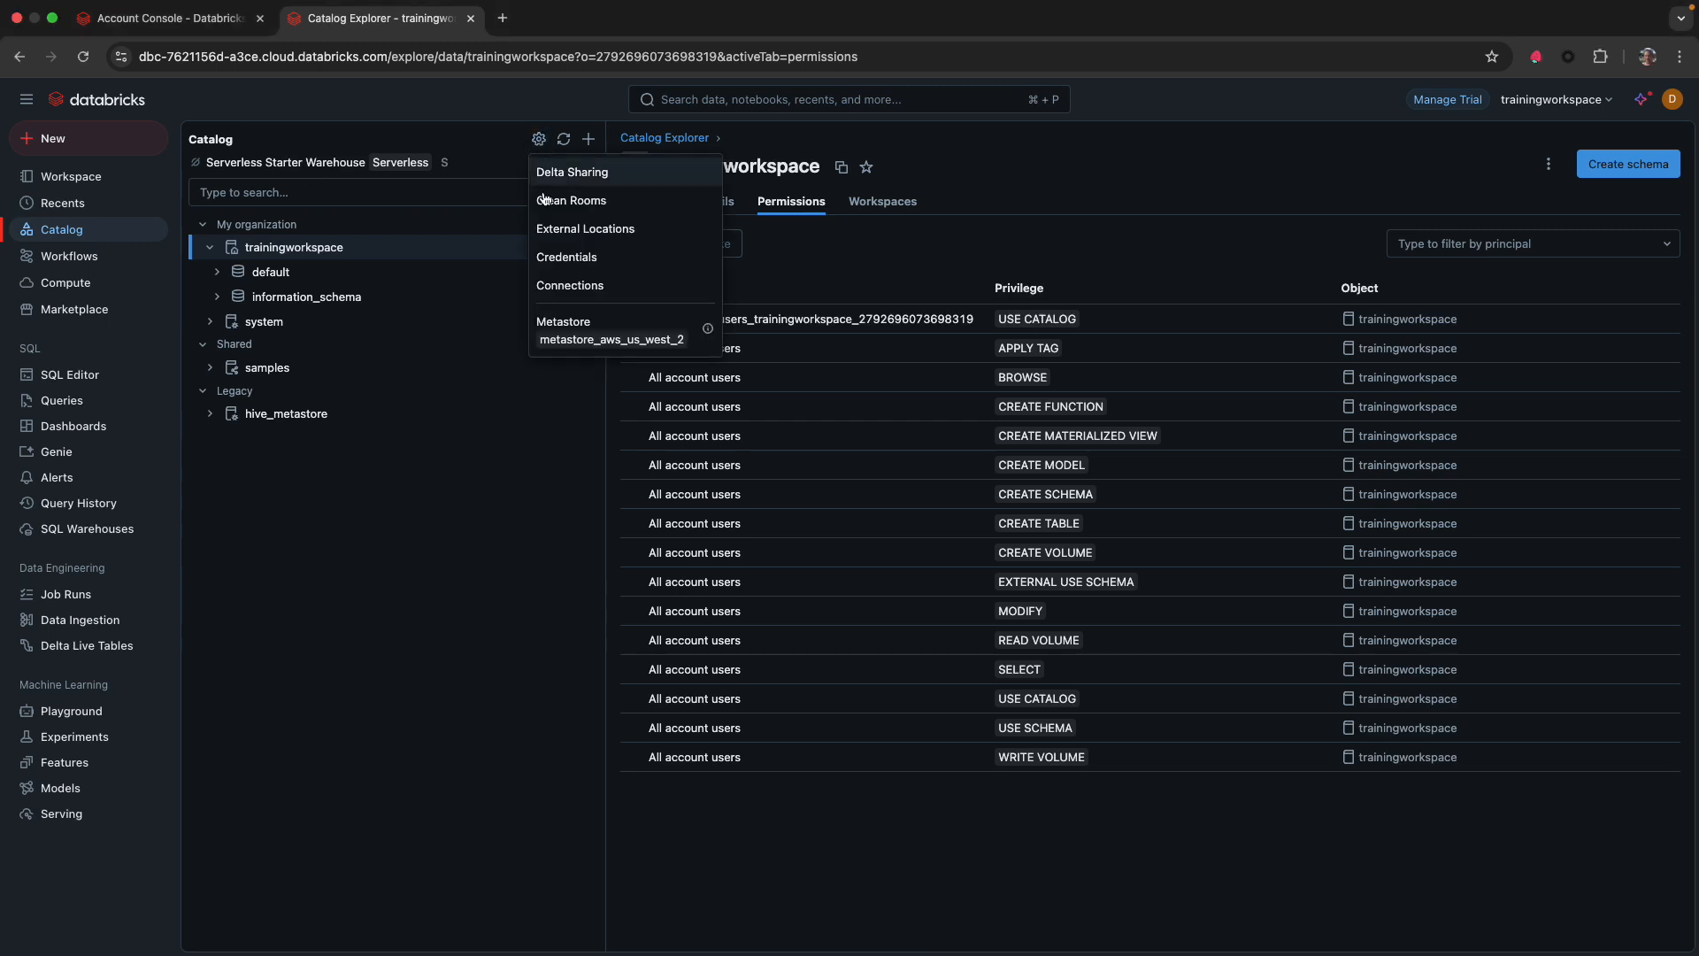
click(558, 257)
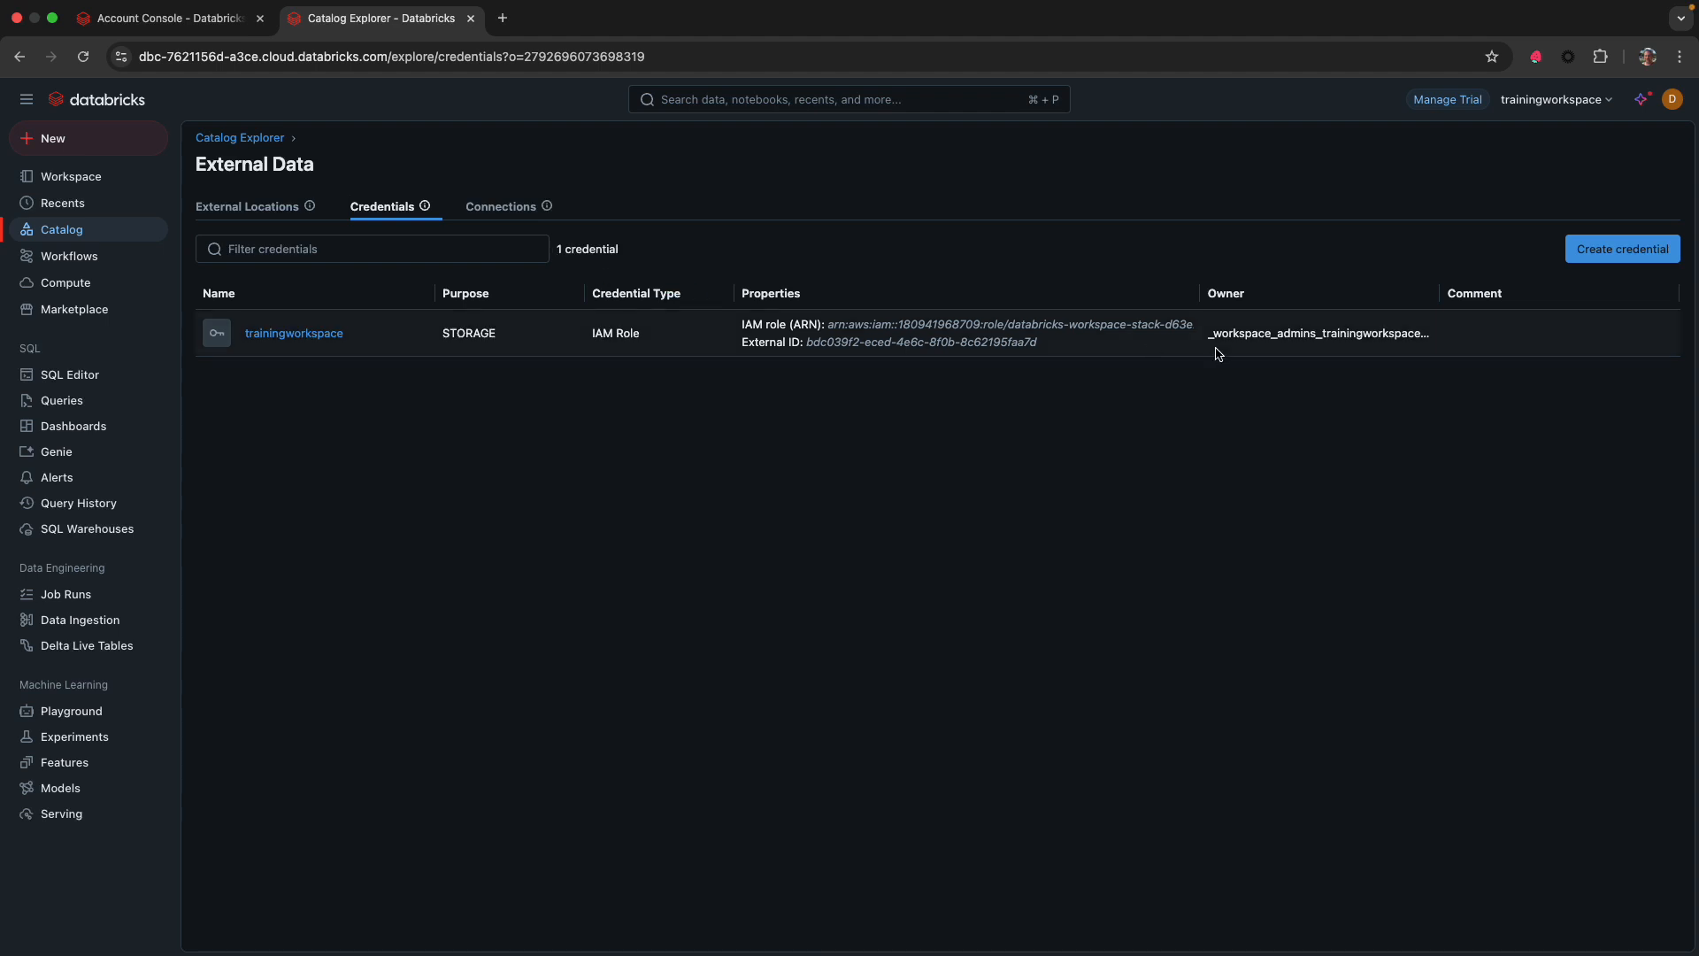
click(296, 339)
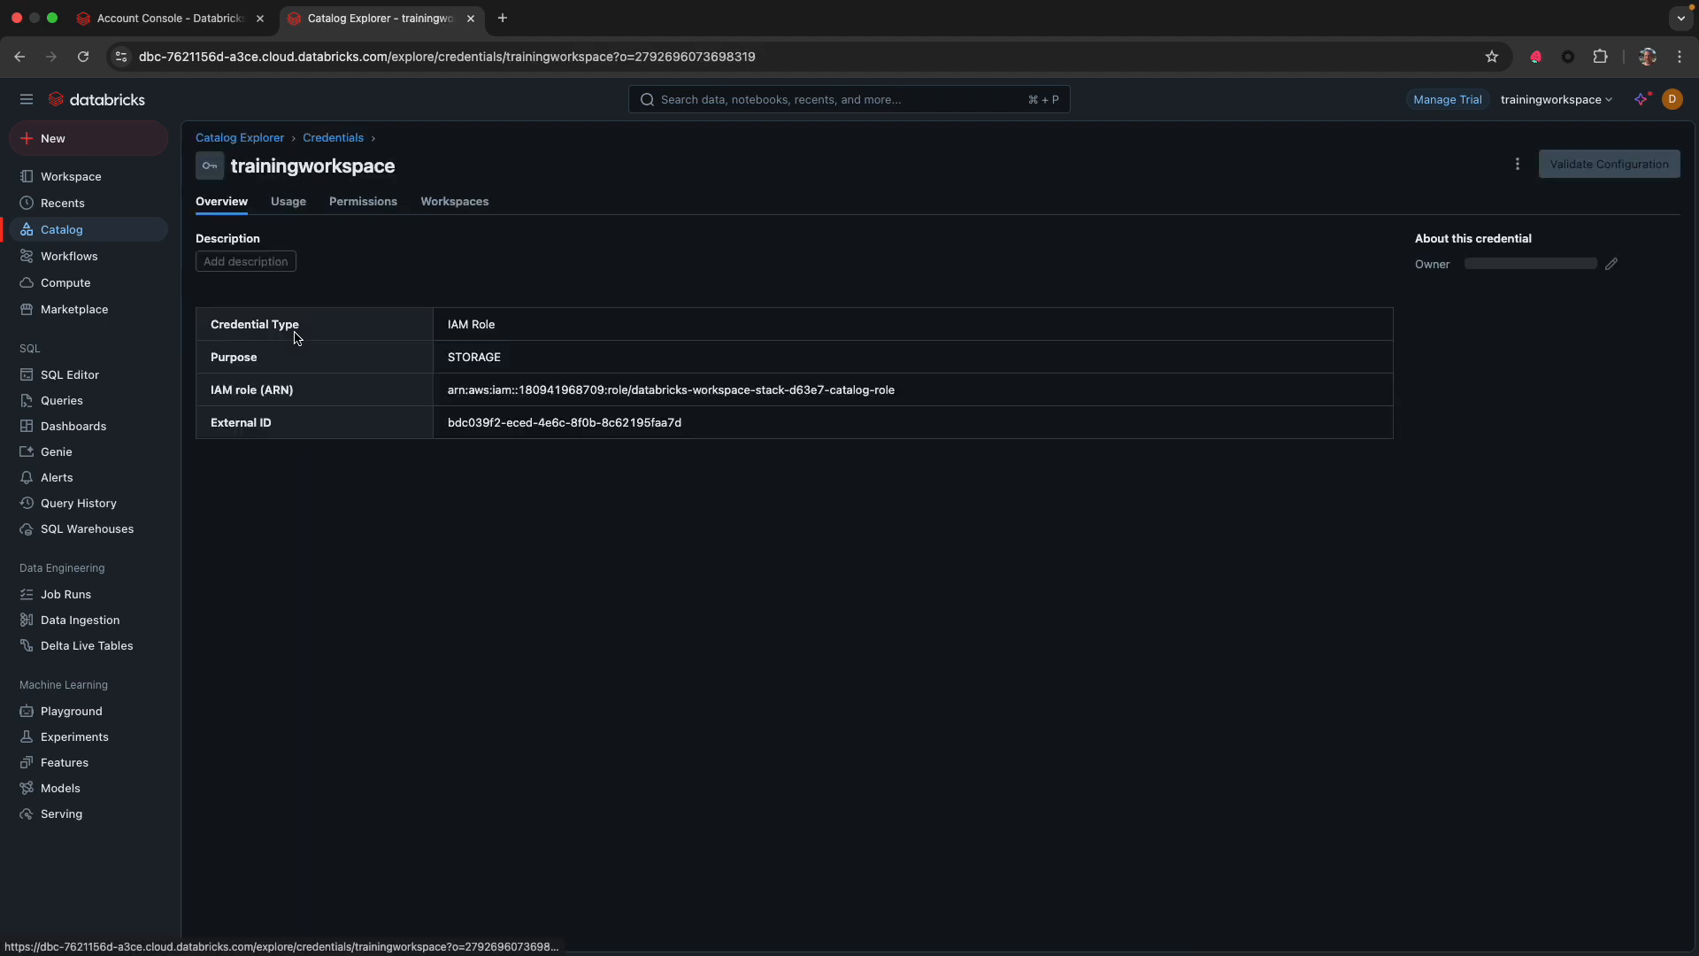
drag(911, 399, 450, 403)
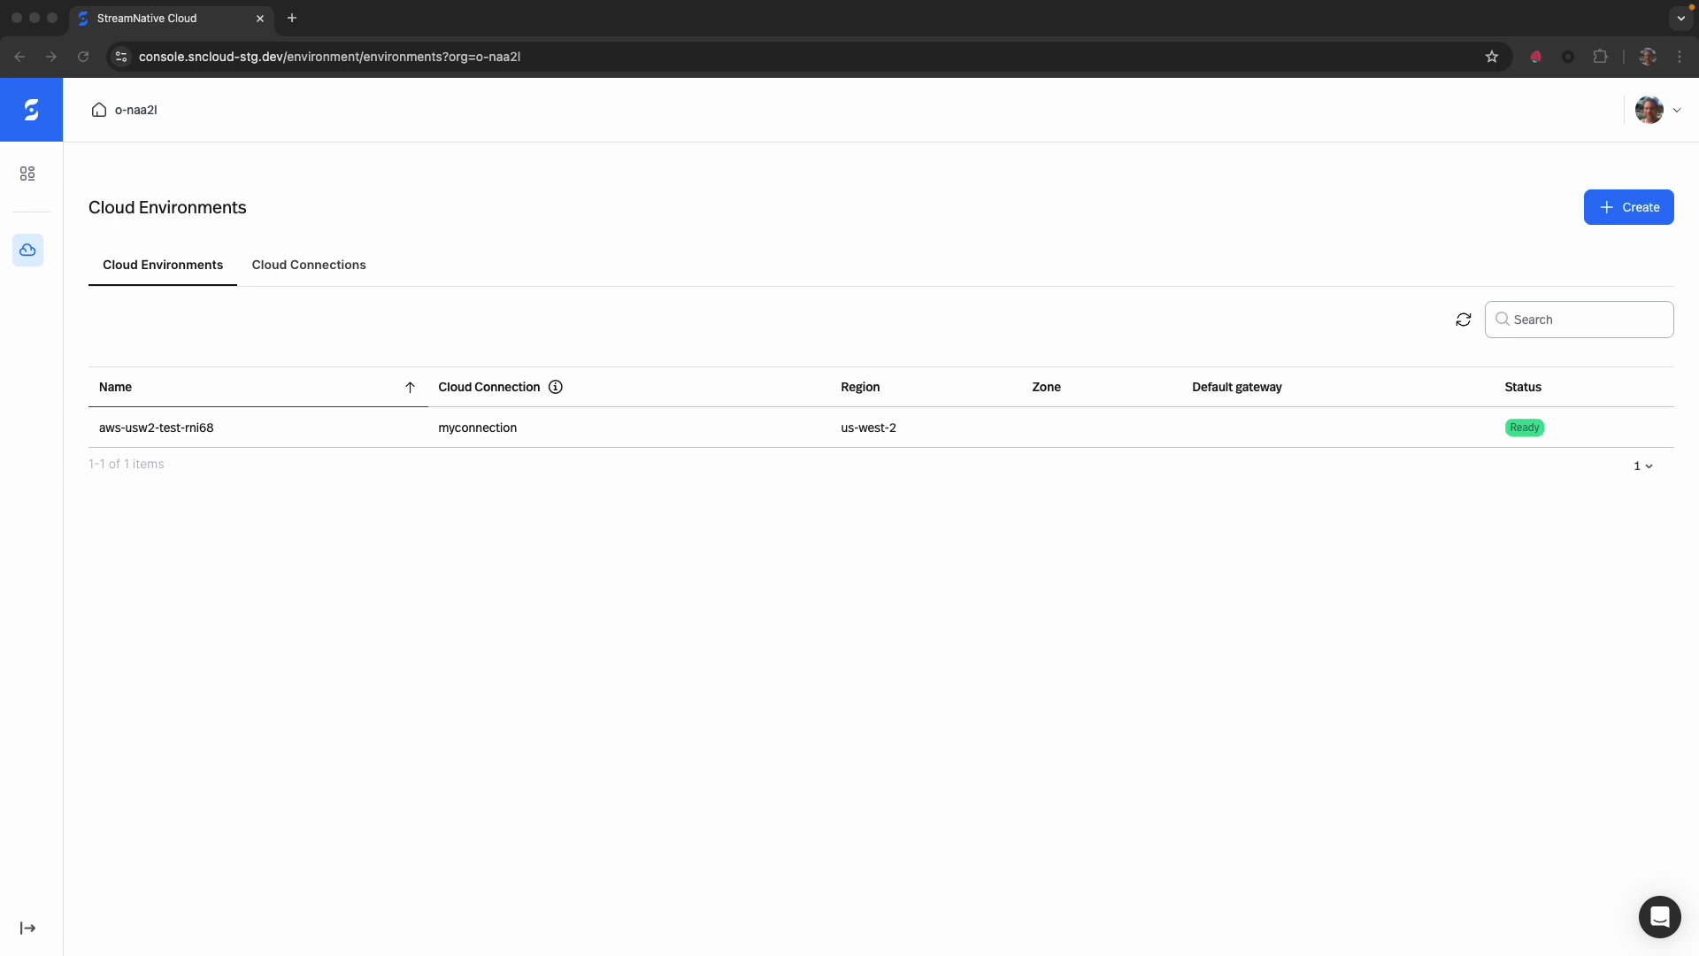
Look up the cloud environment in StreamNative Cloud, and copy the ARN of the aws-usw2-test-rni68-tiered-storage-snc bucket from its properties in the AWS S3 console.
click(230, 430)
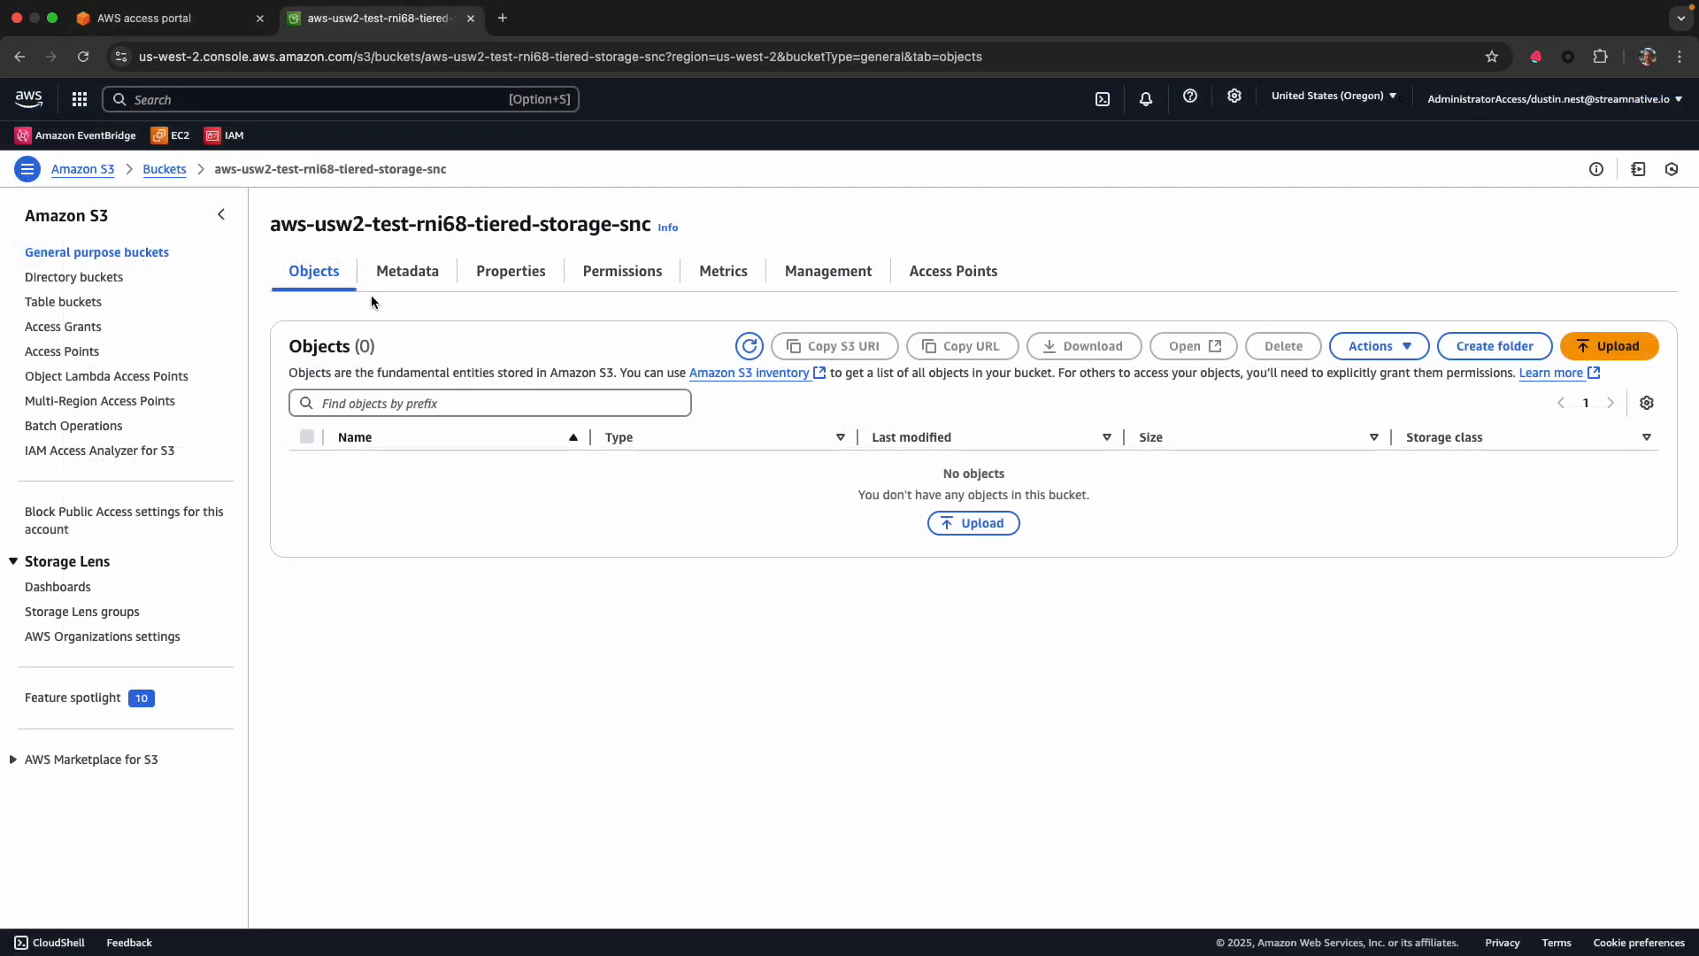
drag(271, 229, 646, 229)
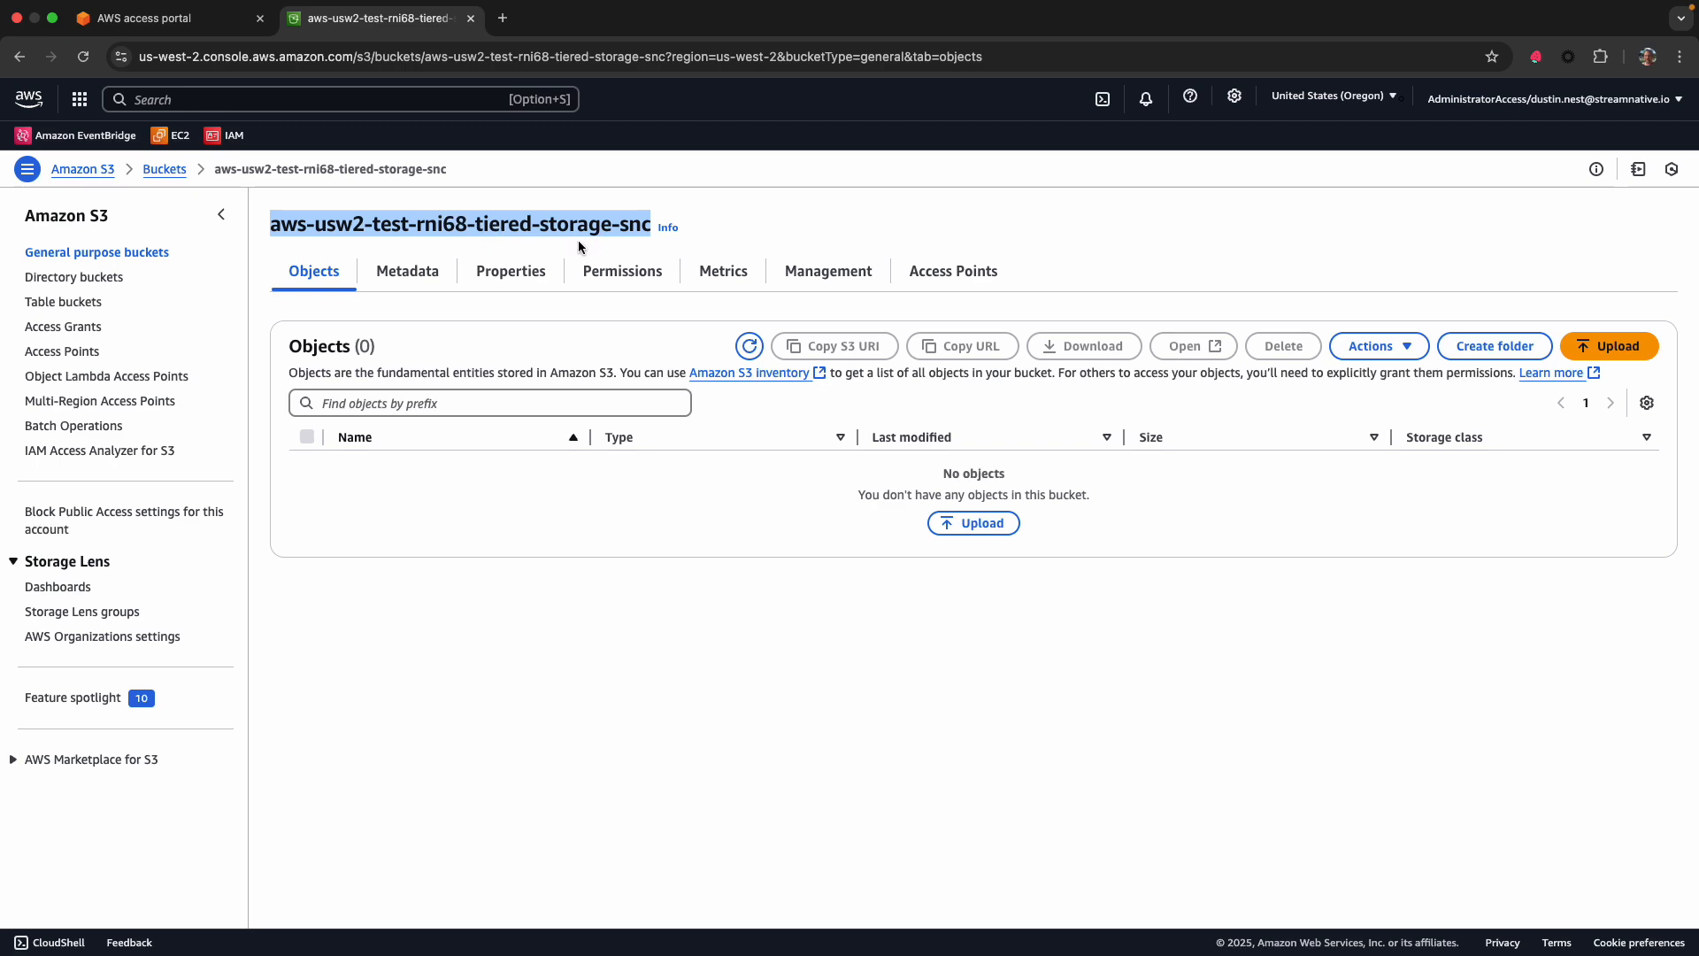
click(516, 273)
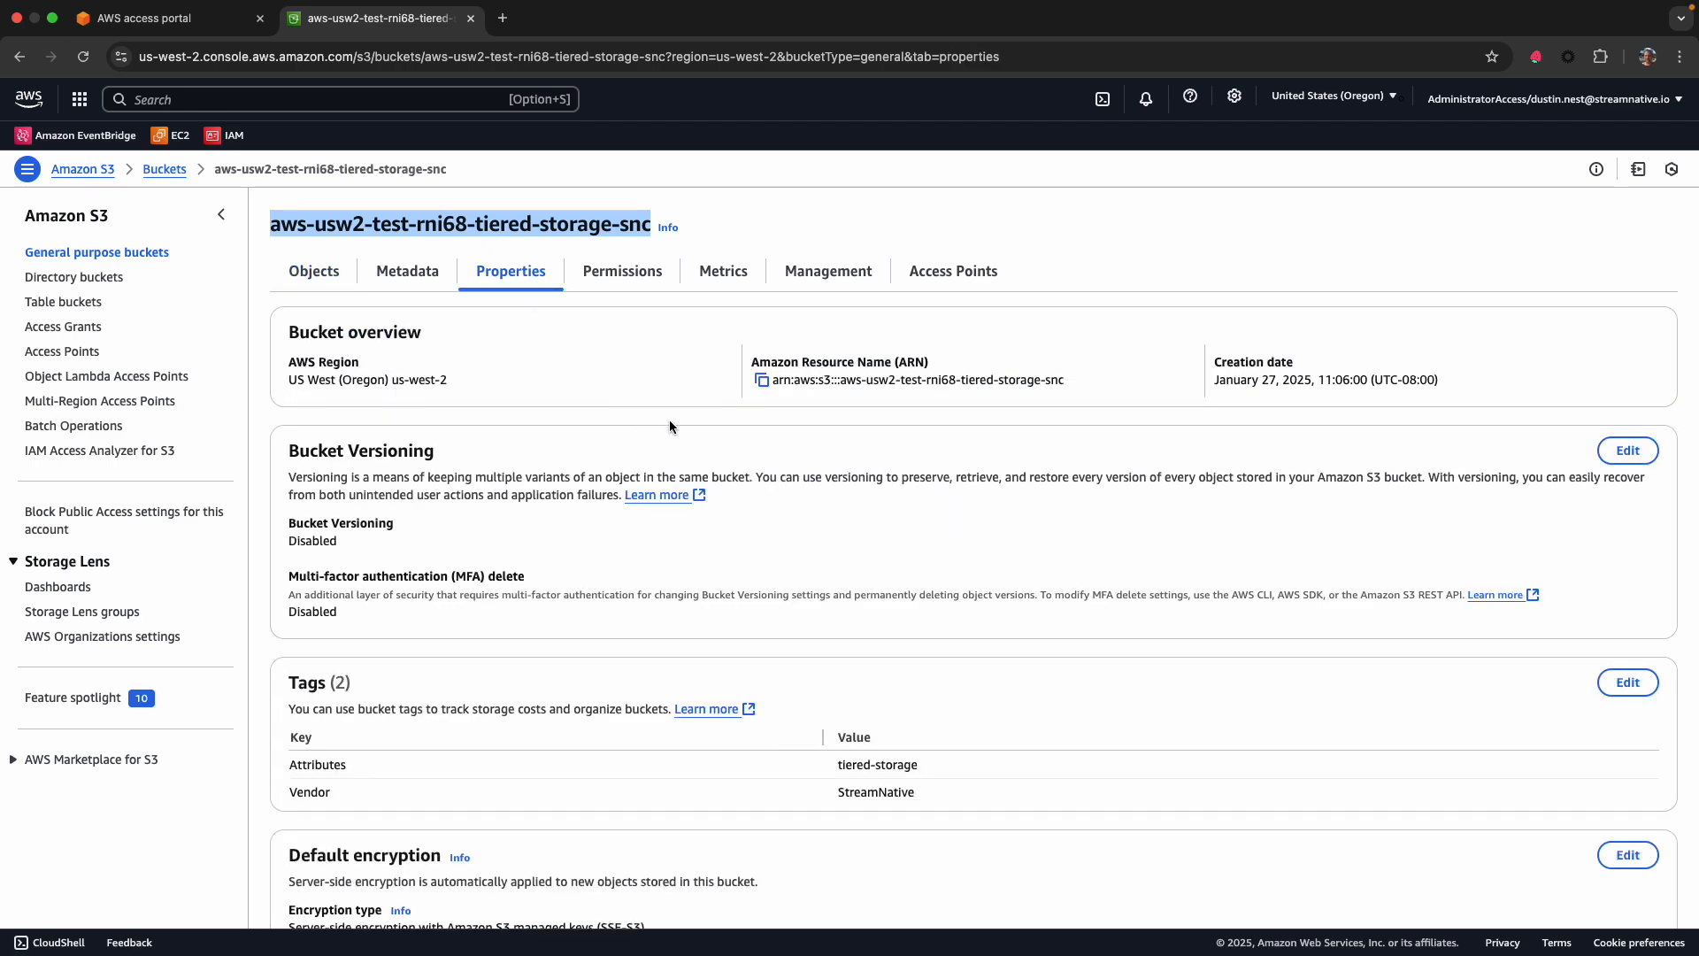
click(763, 380)
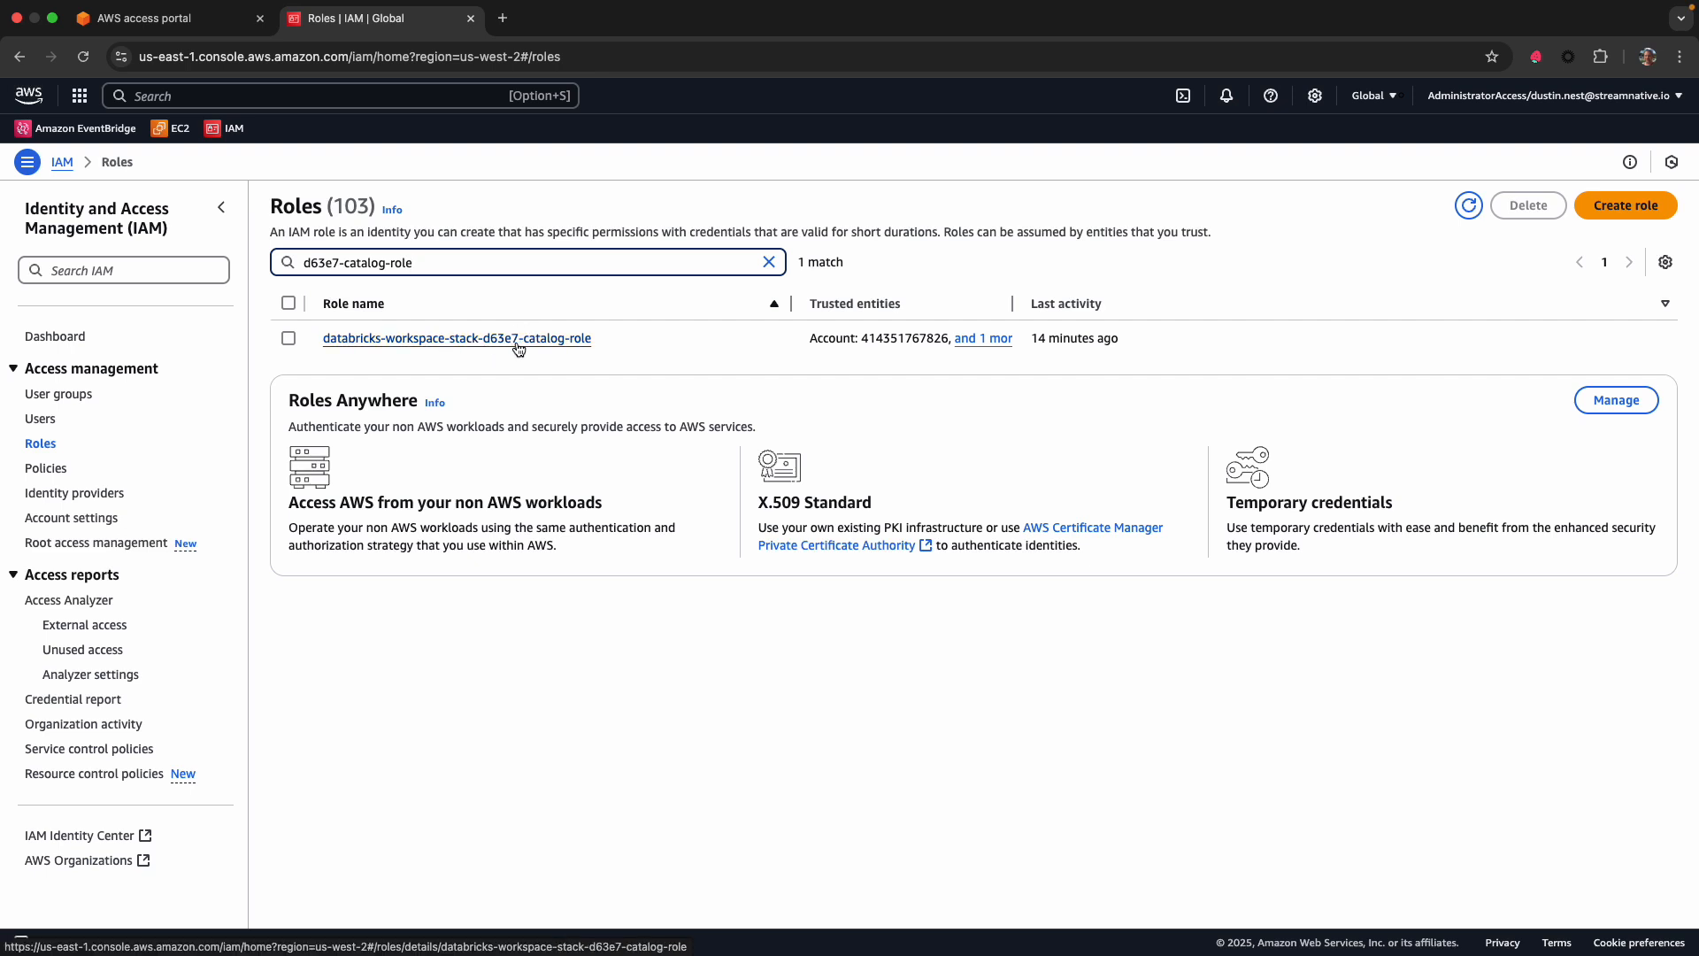
In IAM, open databricks-workspace-stack-d63e7-catalog-role and start editing its catalog policy at the end of the first statement's Resource list.
click(559, 340)
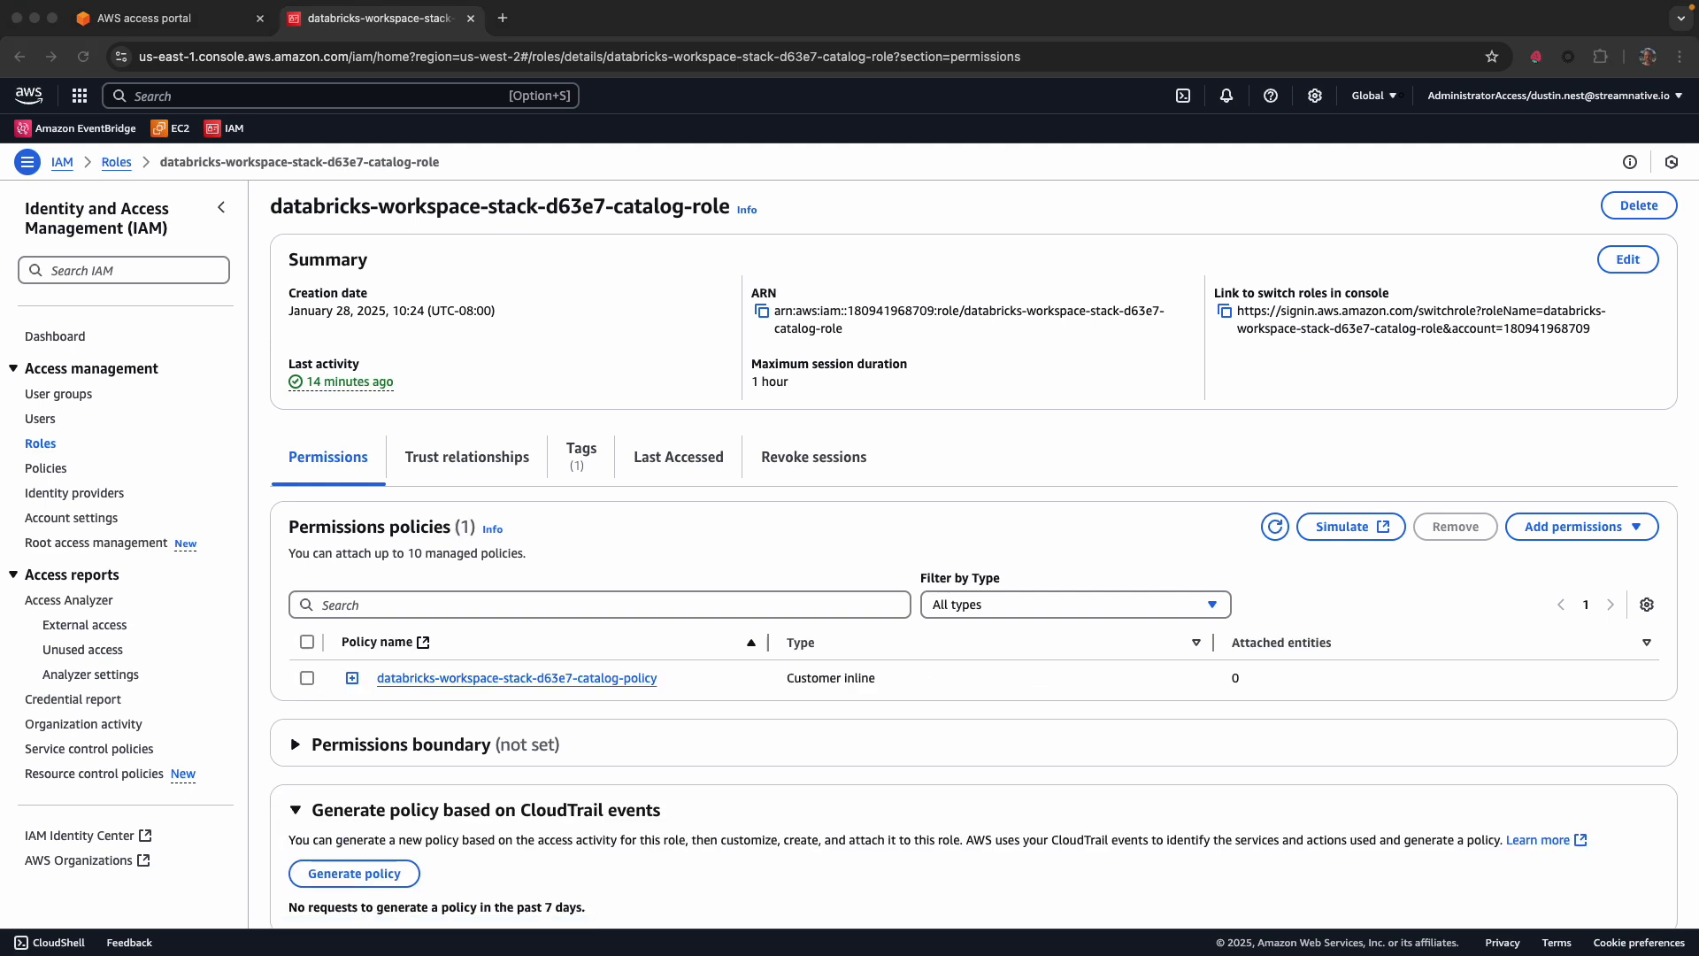
click(528, 678)
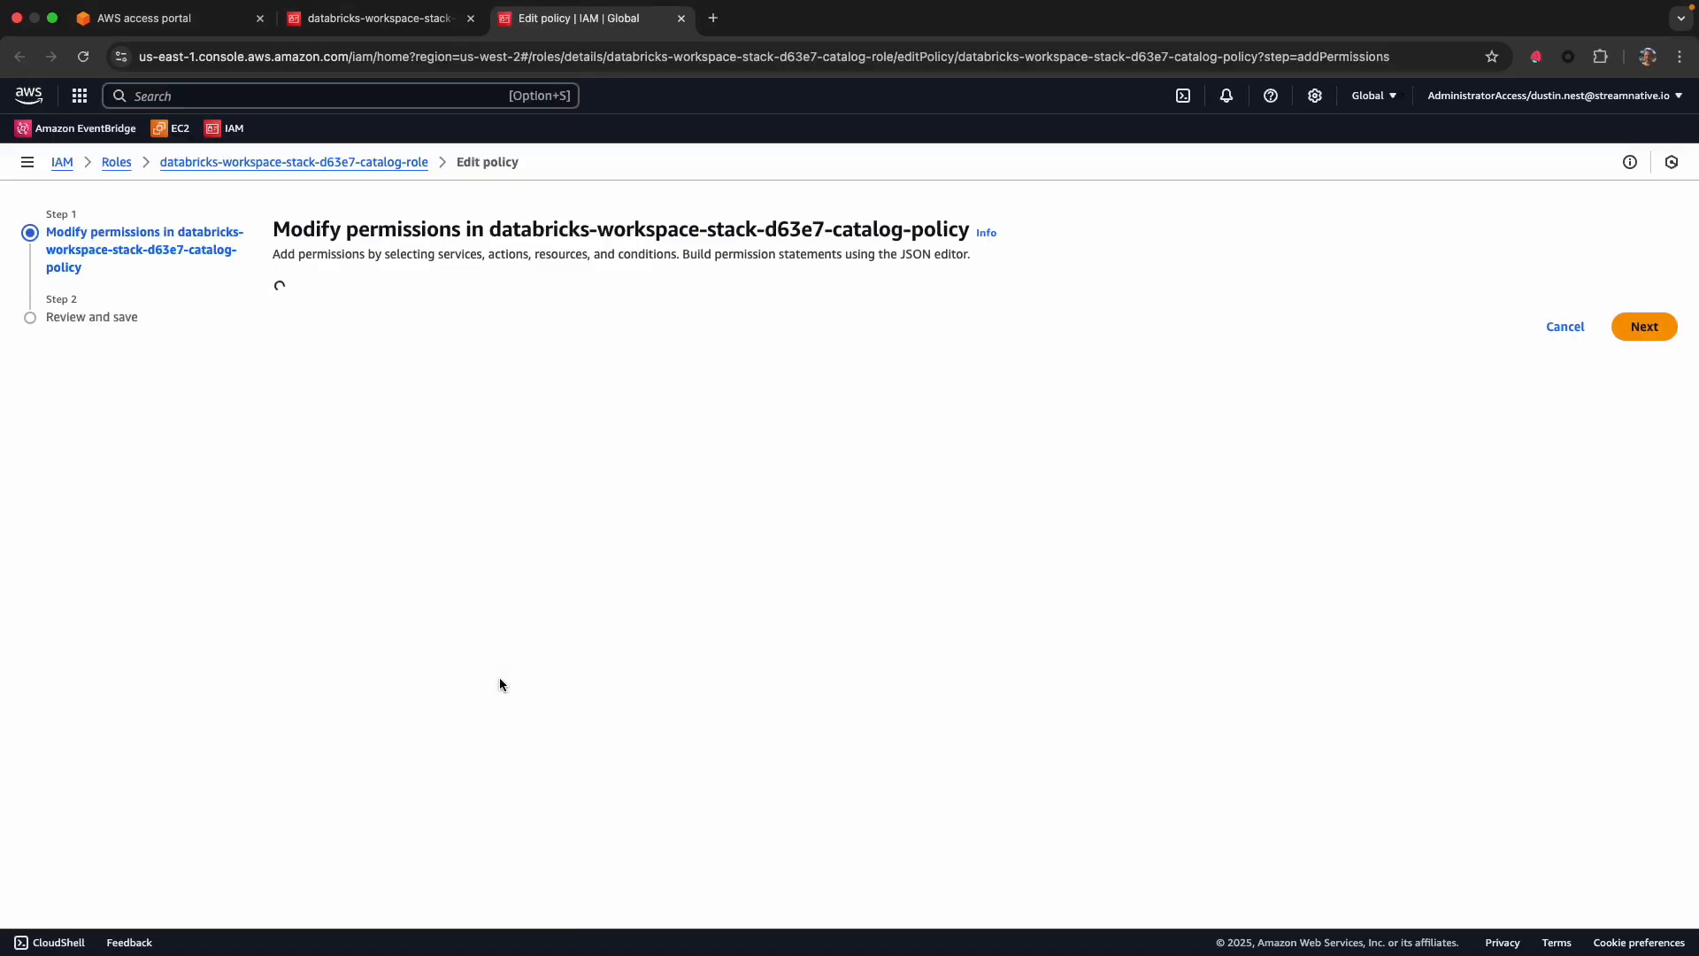
click(810, 601)
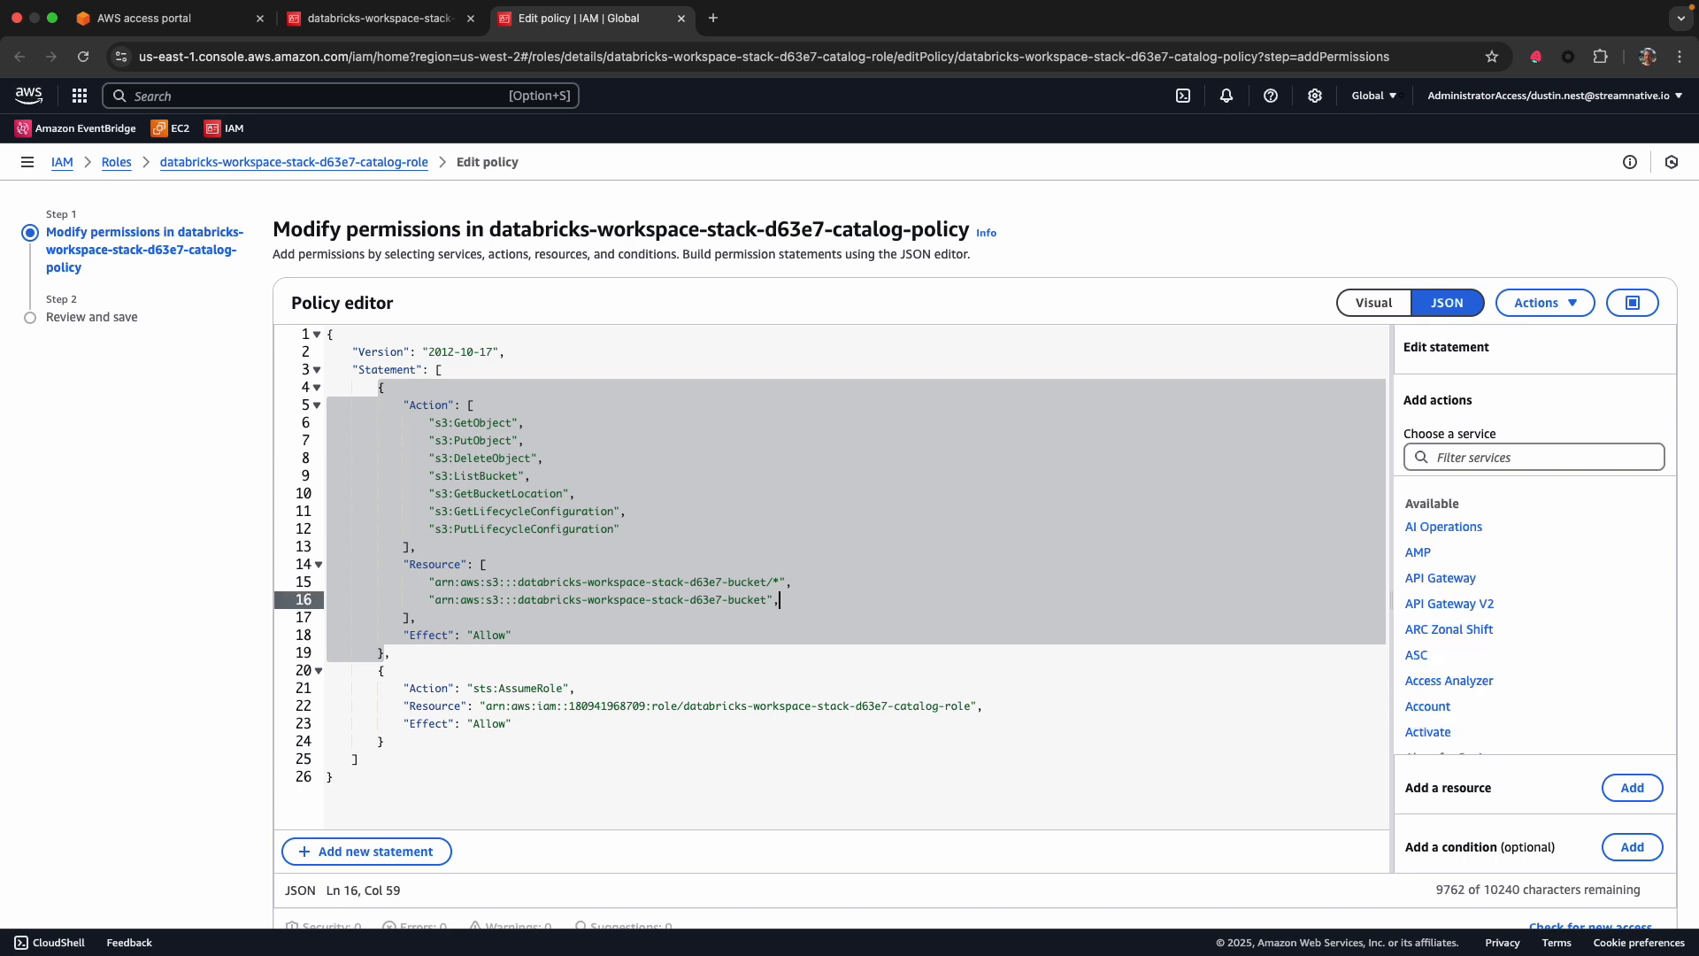
Add the quoted resource "arn:aws:s3:::aws-usw2-test-rni68-tiered-storage-snc/*" followed by a comma on a new line of the S3 statement's Resource list.
text(,)
key(Return)
key(super+v)
text(/)
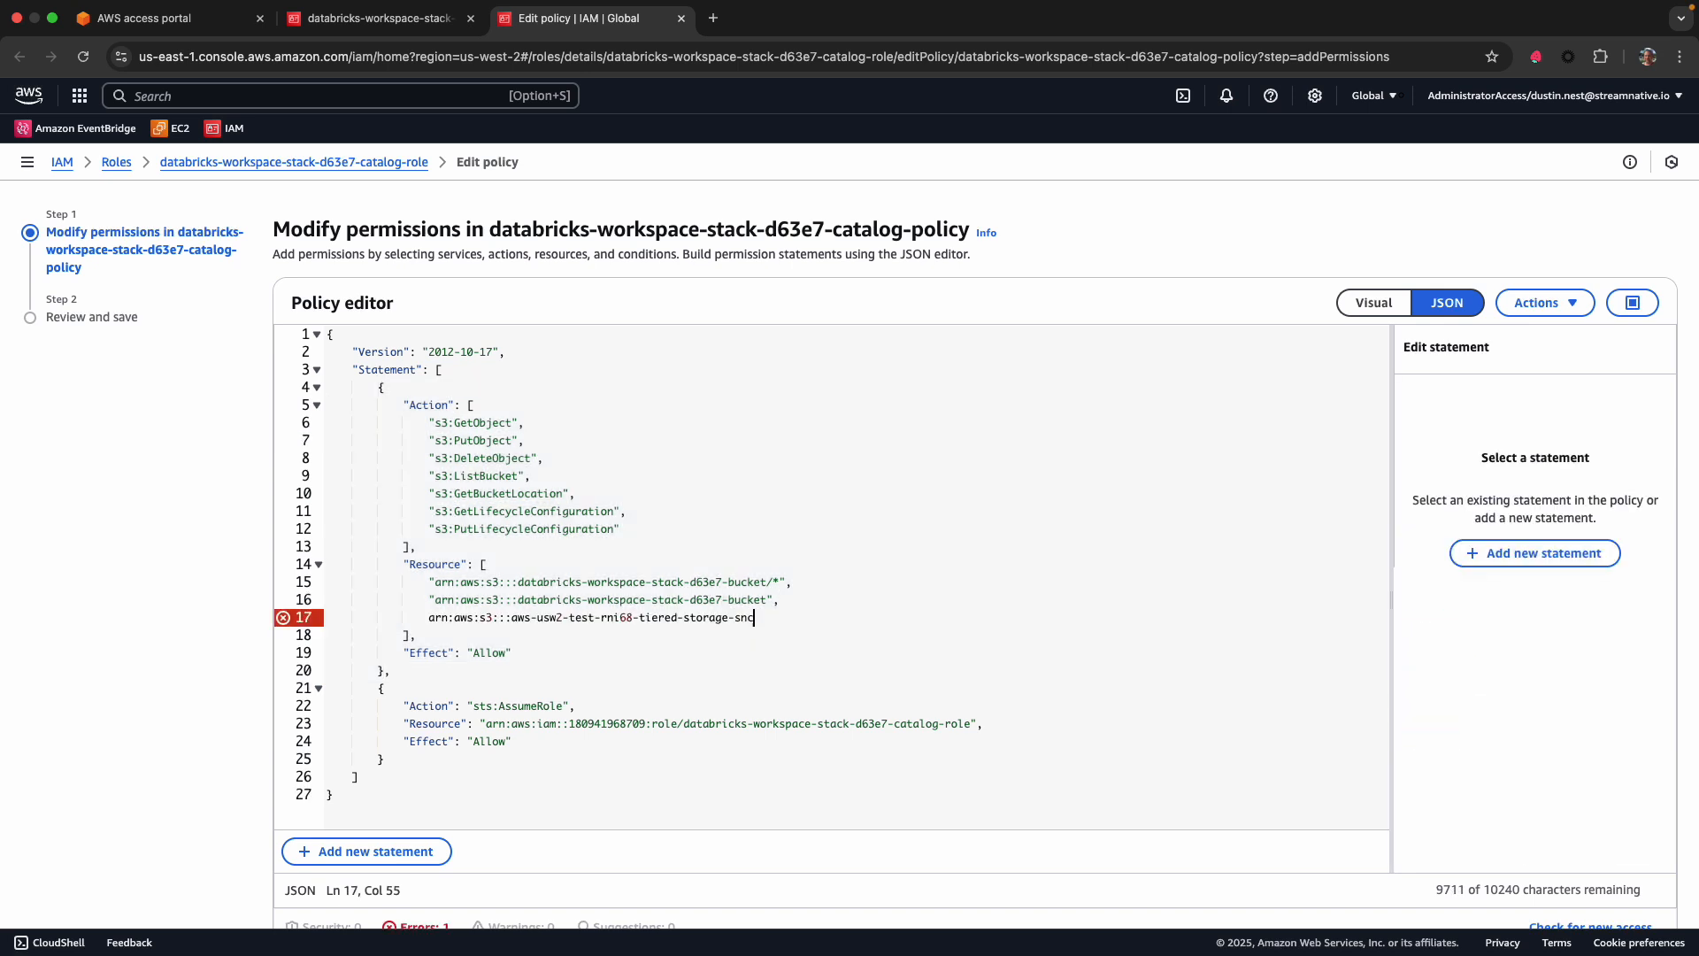
text(*)
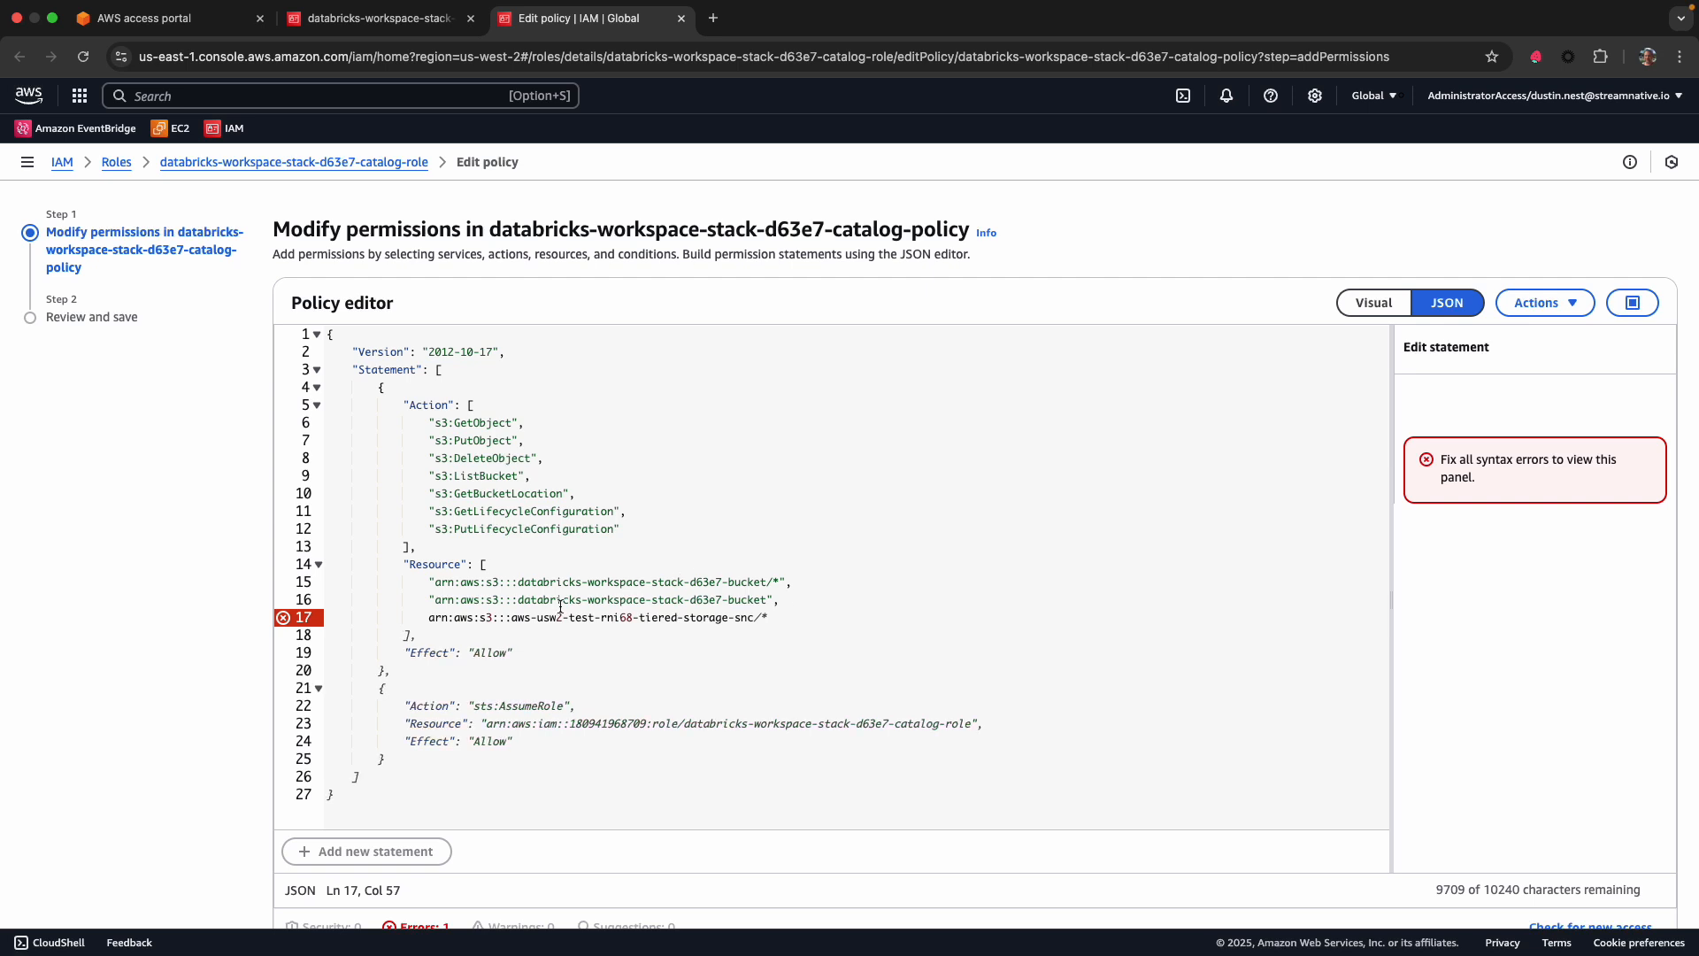
click(429, 618)
text(")
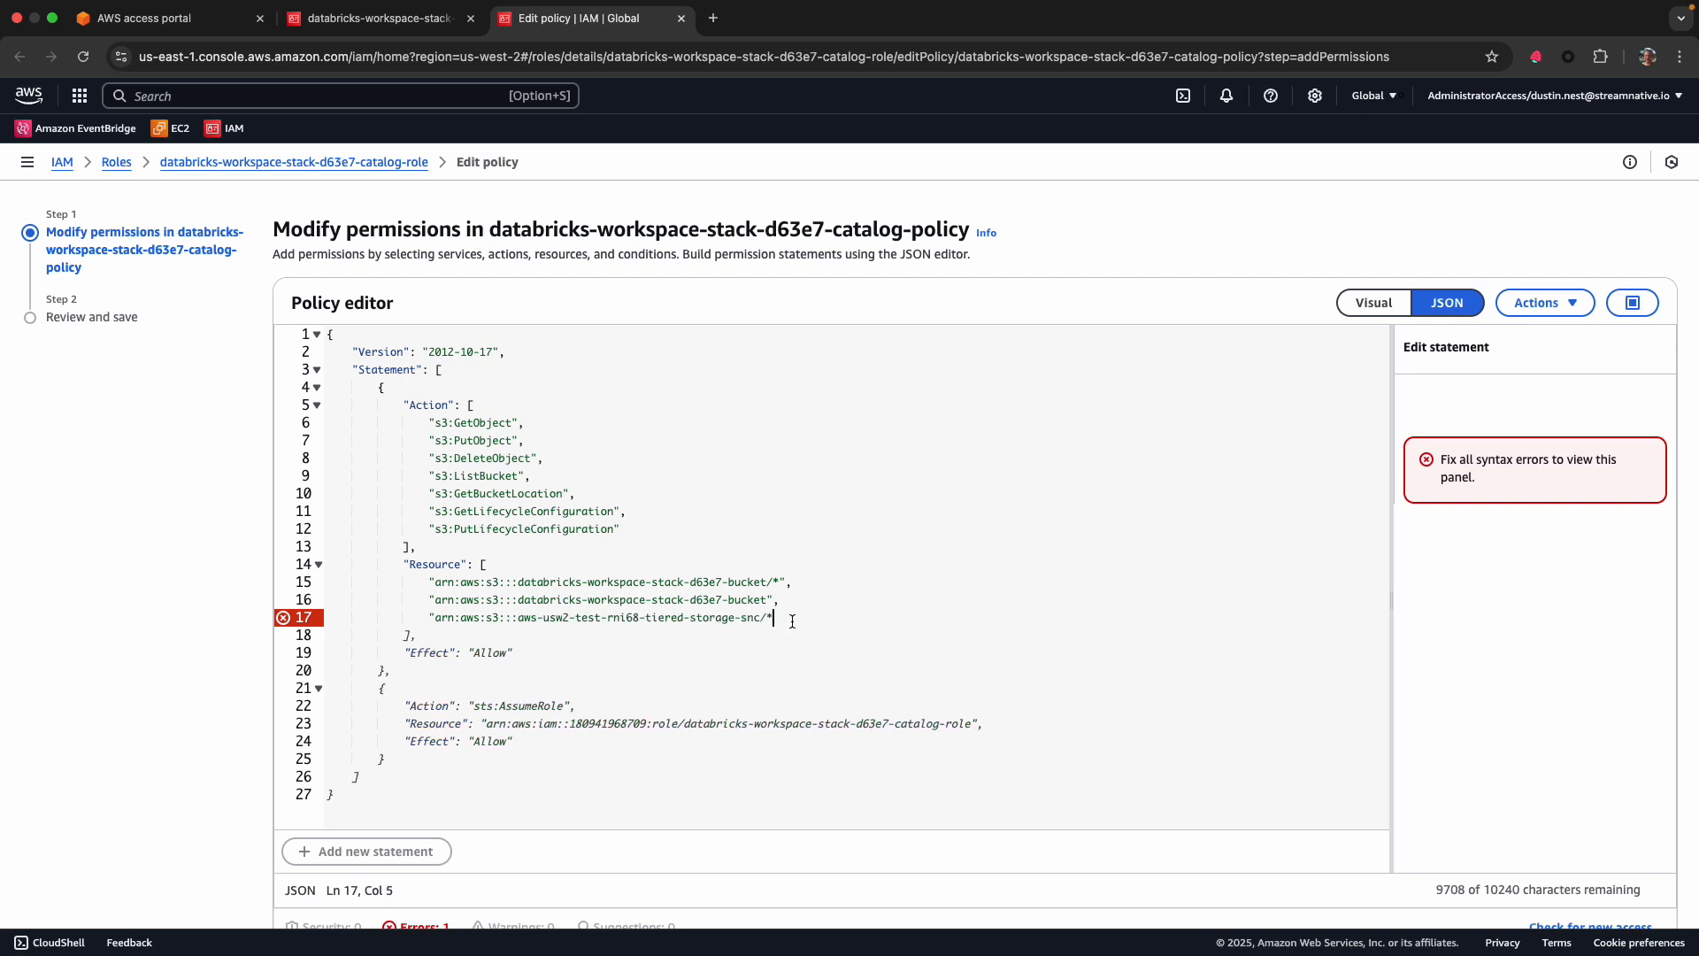
key(super+Right)
text(",)
Add "arn:aws:s3:::aws-usw2-test-rni68-tiered-storage-snc" as the last entry of the S3 statement's Resource list.
key(Return)
text(")
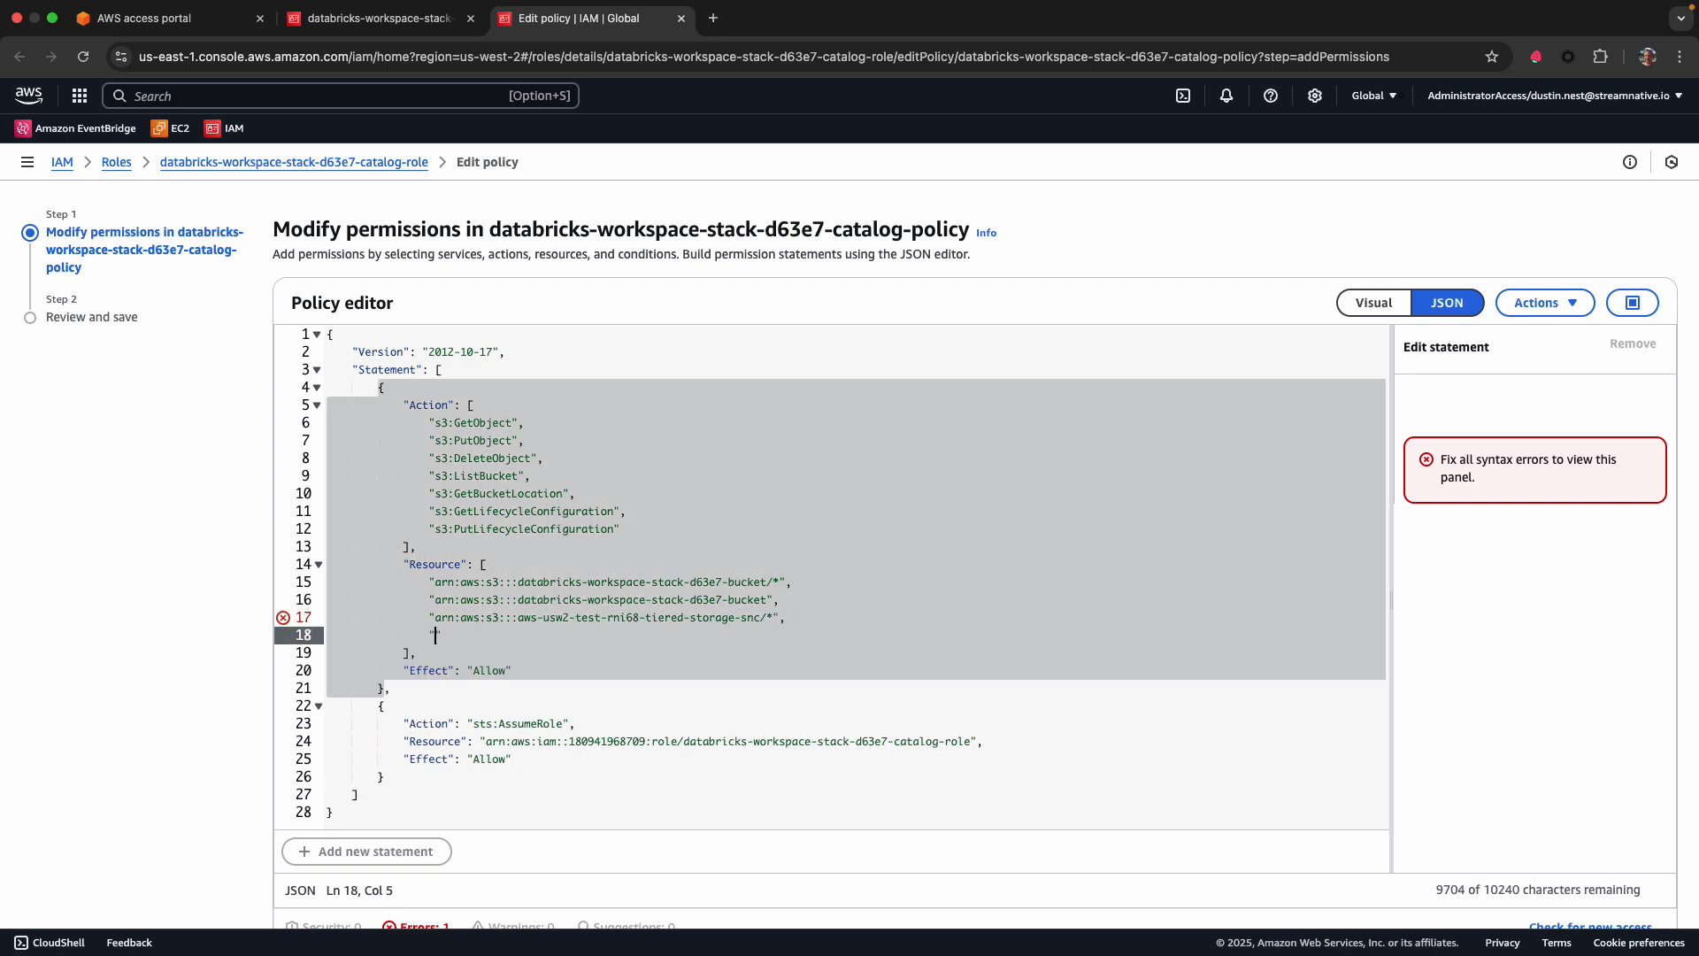
text(arn:aws:s3:::aws-usw2-test-rni68-tiered-storage-snc)
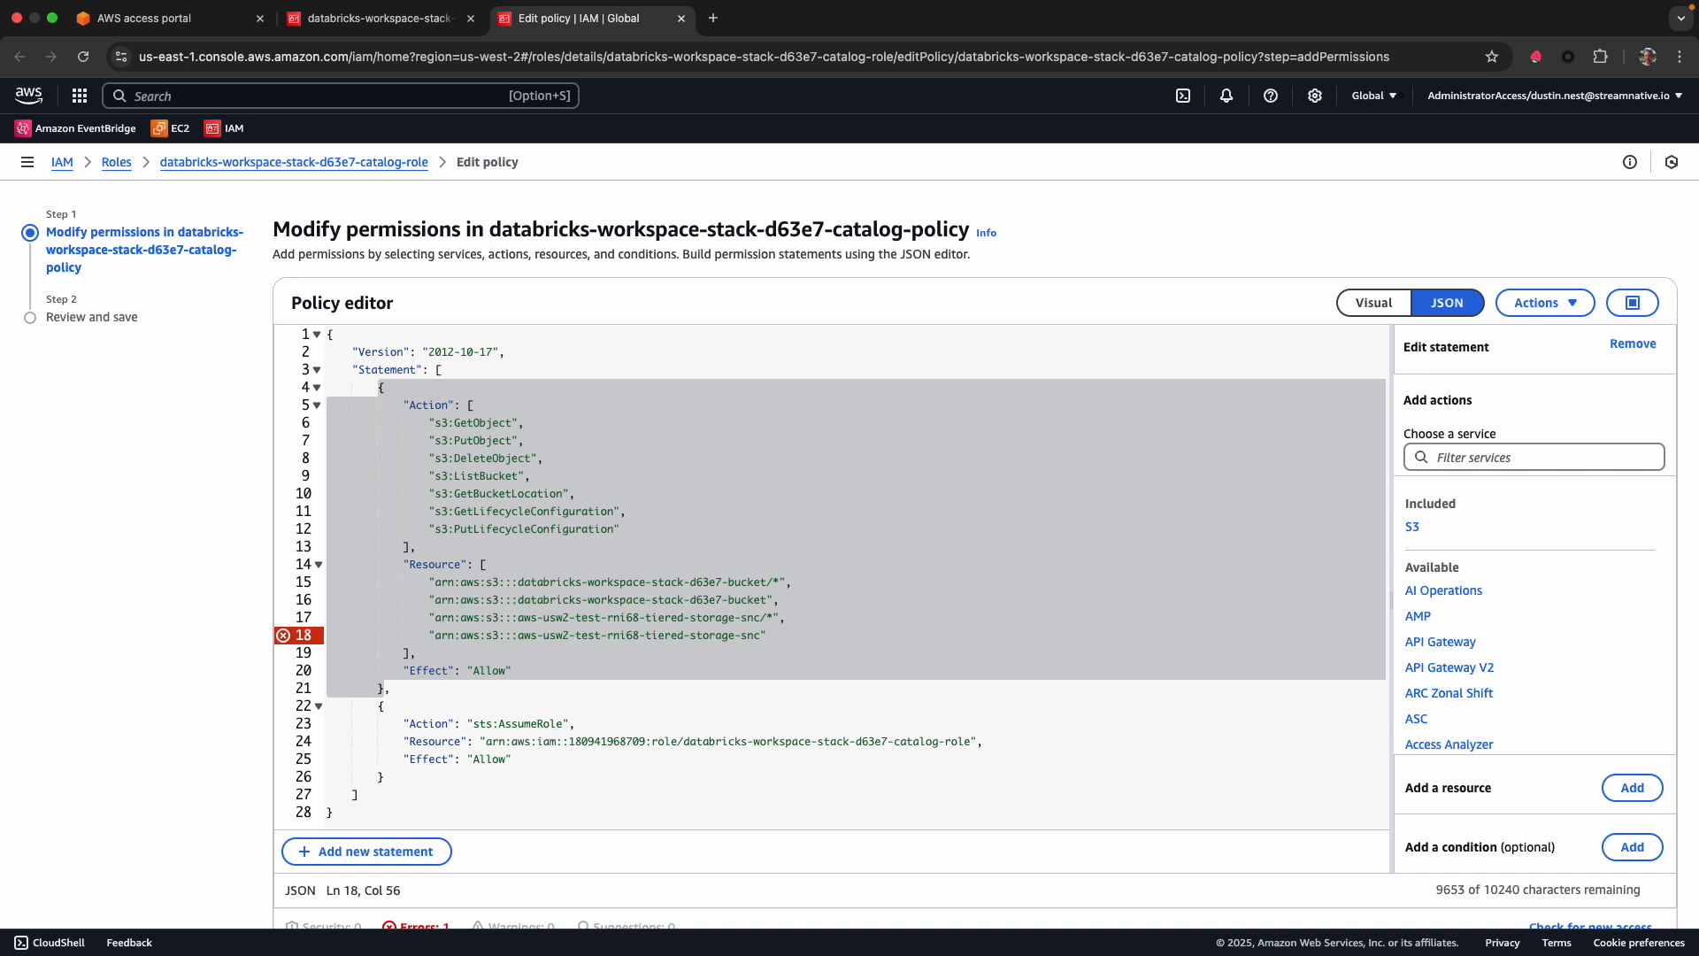
Review the bucket entries in the Resource list, proceed to the policy review and save the changes to the catalog policy.
drag(779, 600, 326, 577)
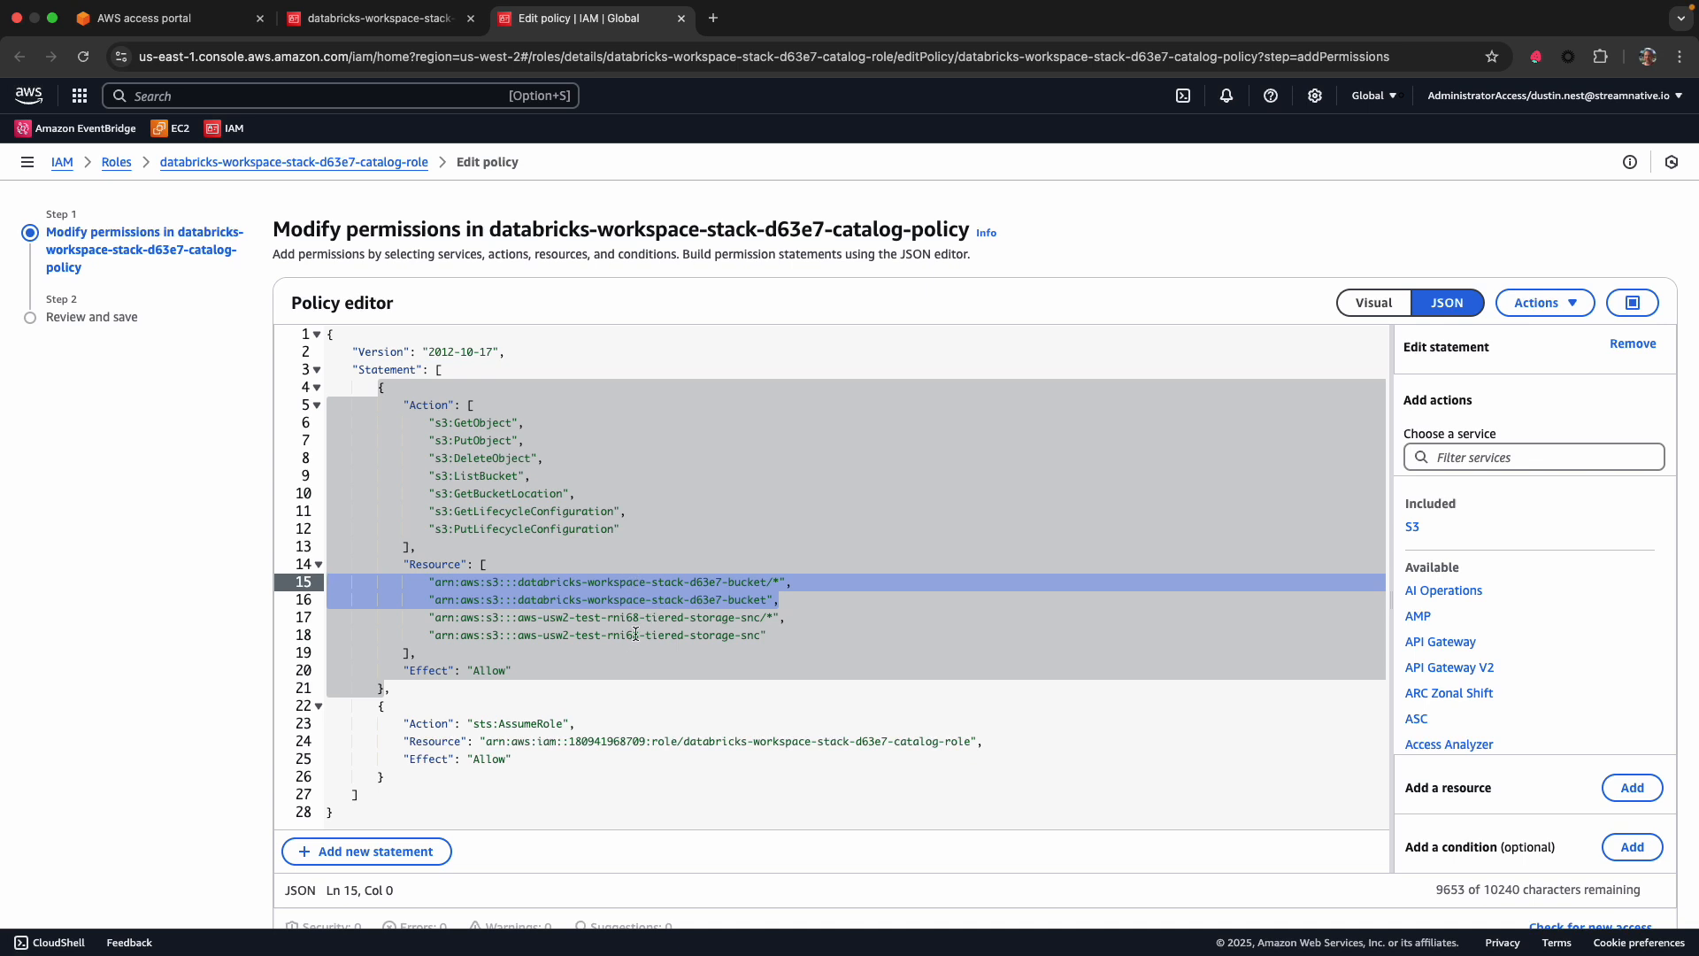
scroll(1336, 759, down, 2)
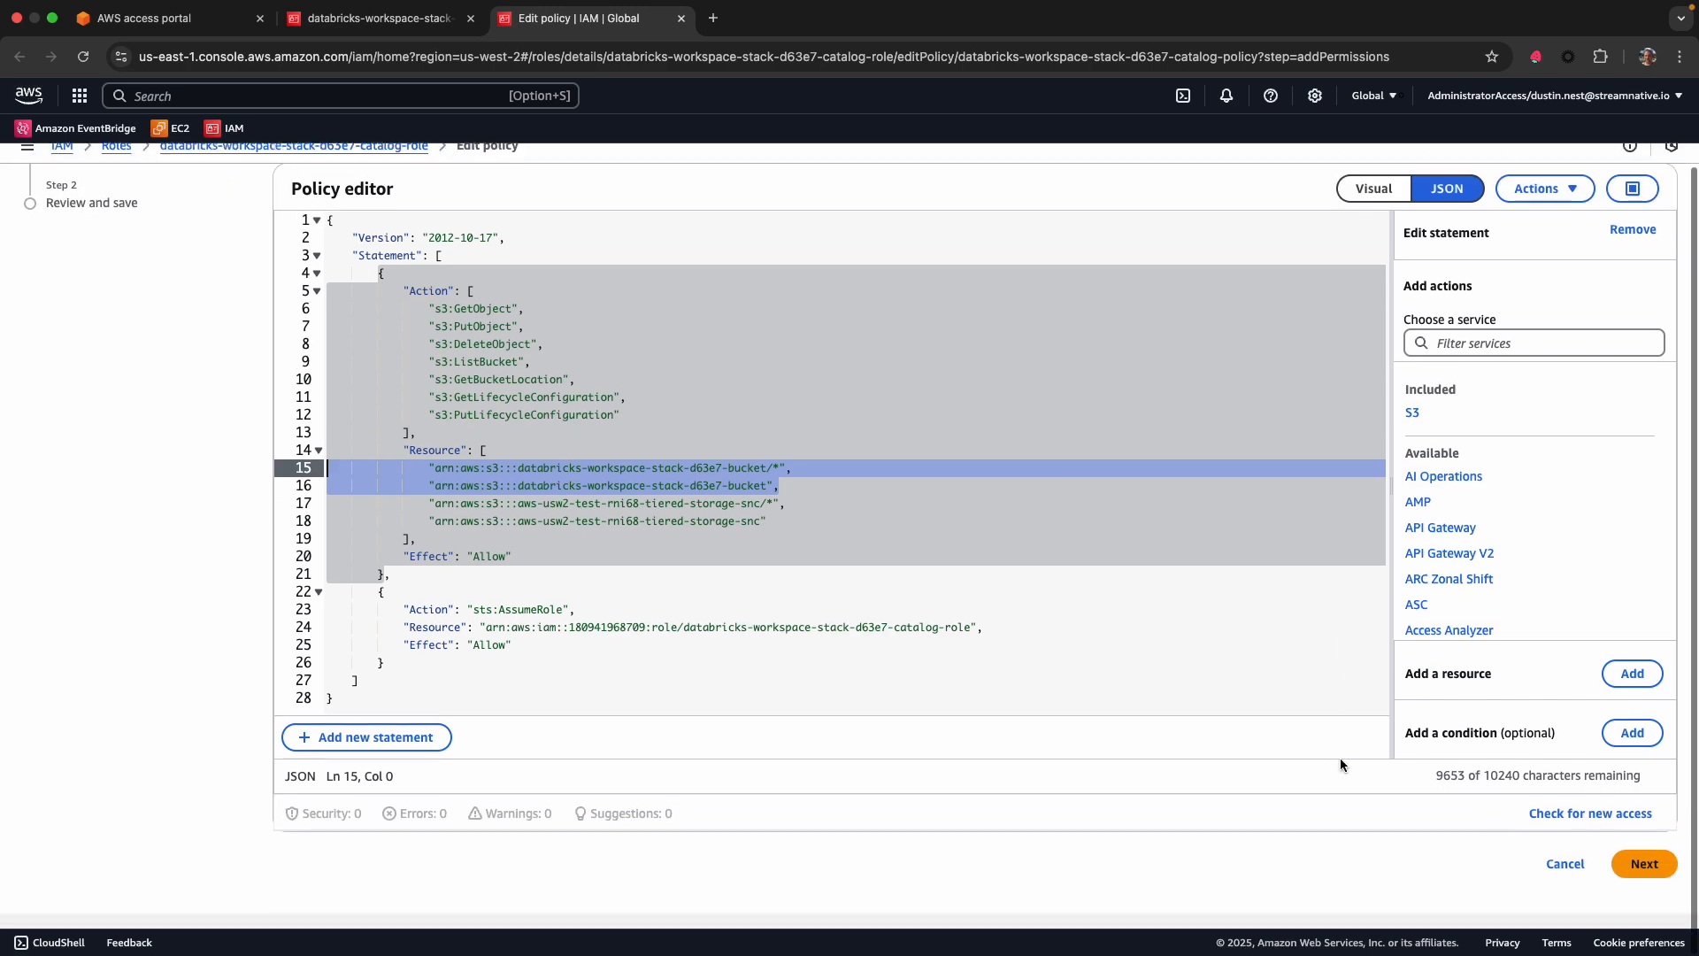
click(1642, 876)
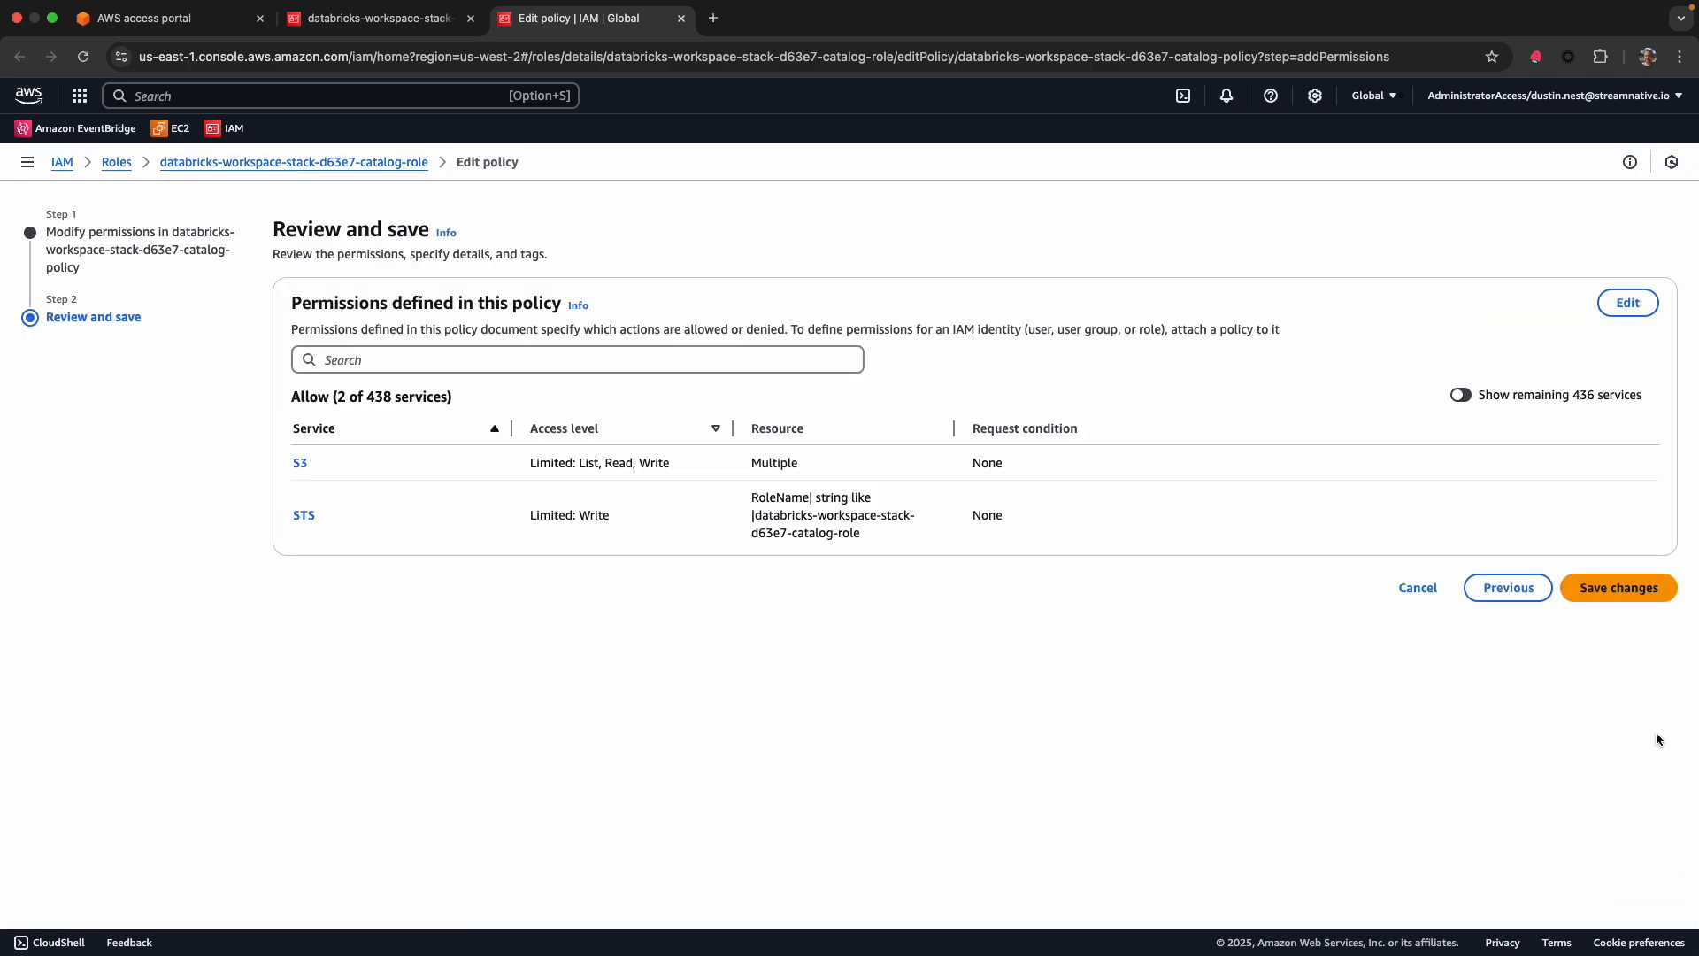
click(1600, 601)
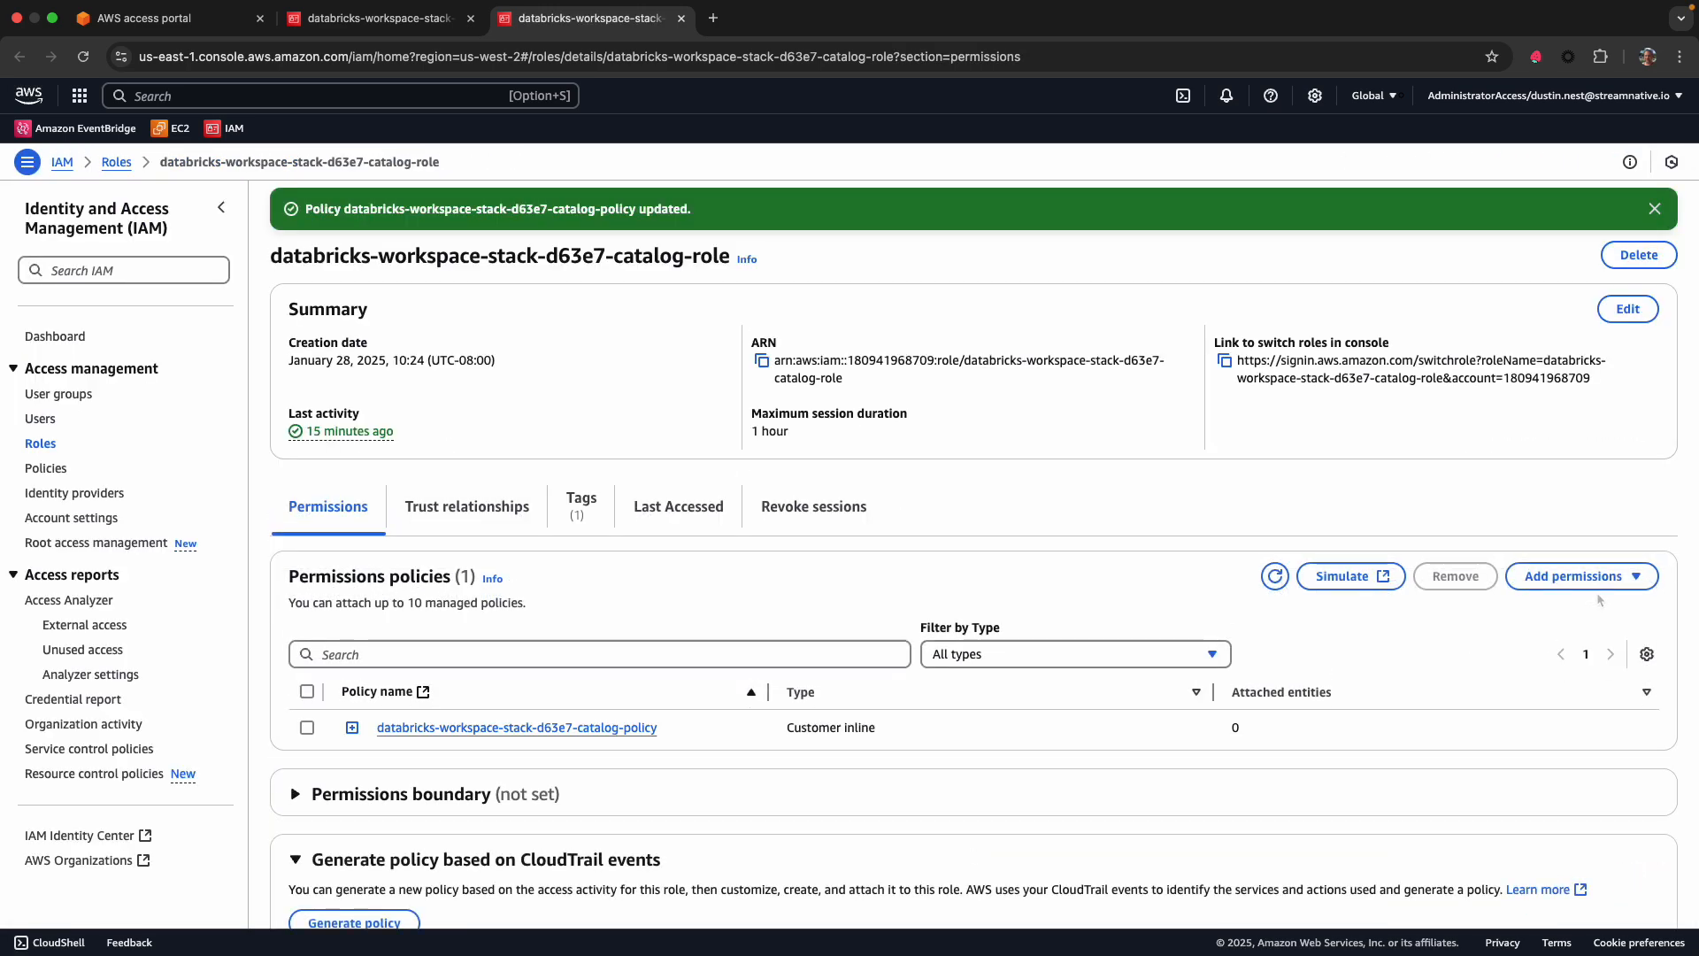